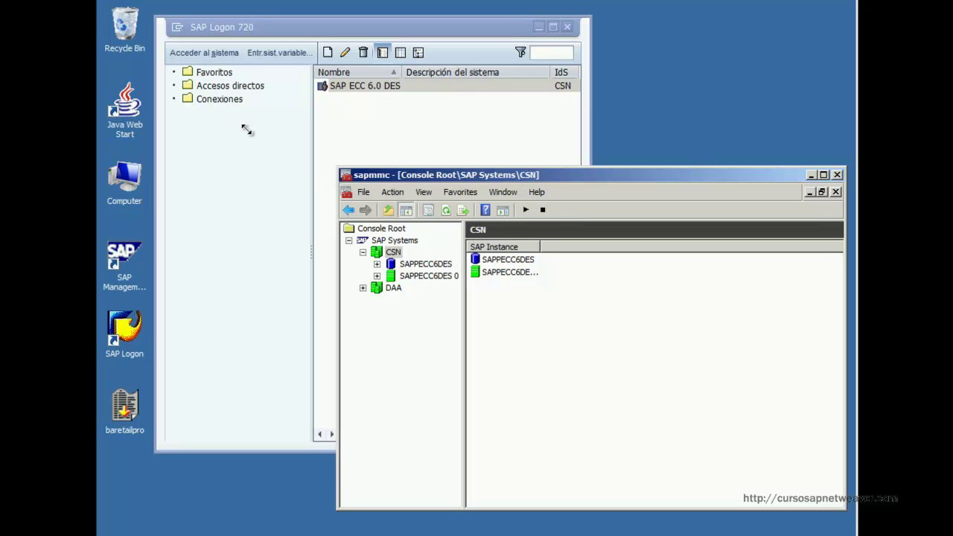
Step: Open the SAP ECC 6.0 DES connection from the SAP Logon list
double_click(350, 86)
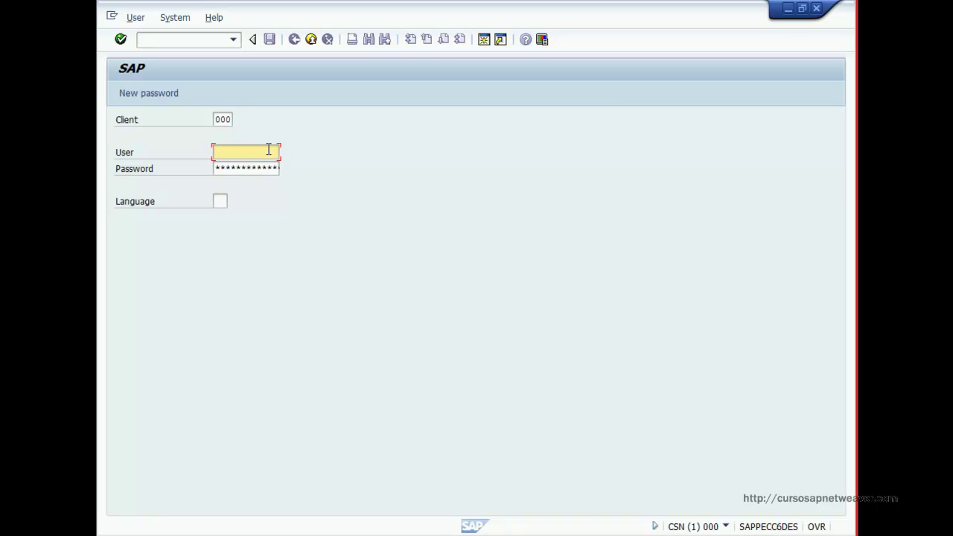
Step: Enter user sap* and the account password on the client 000 logon screen
type("sap*")
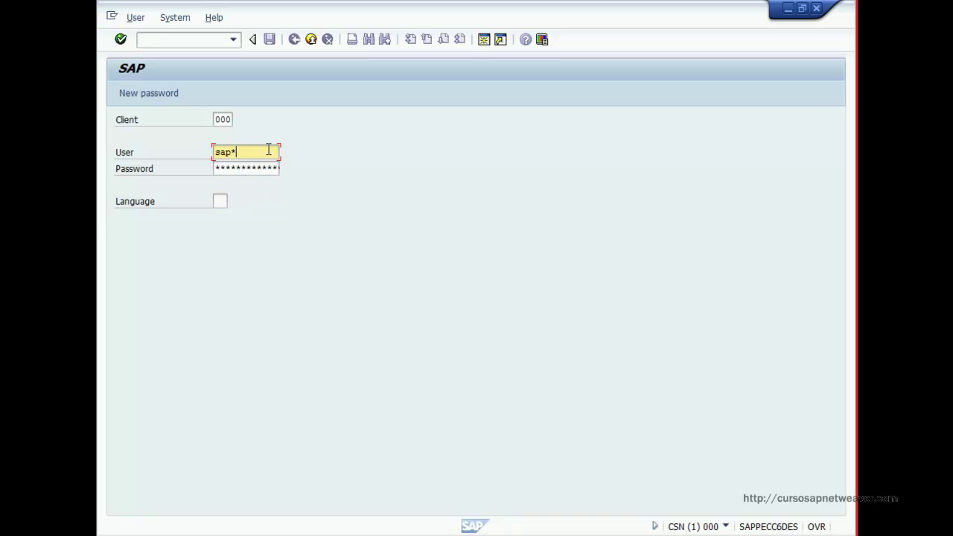
key("Tab")
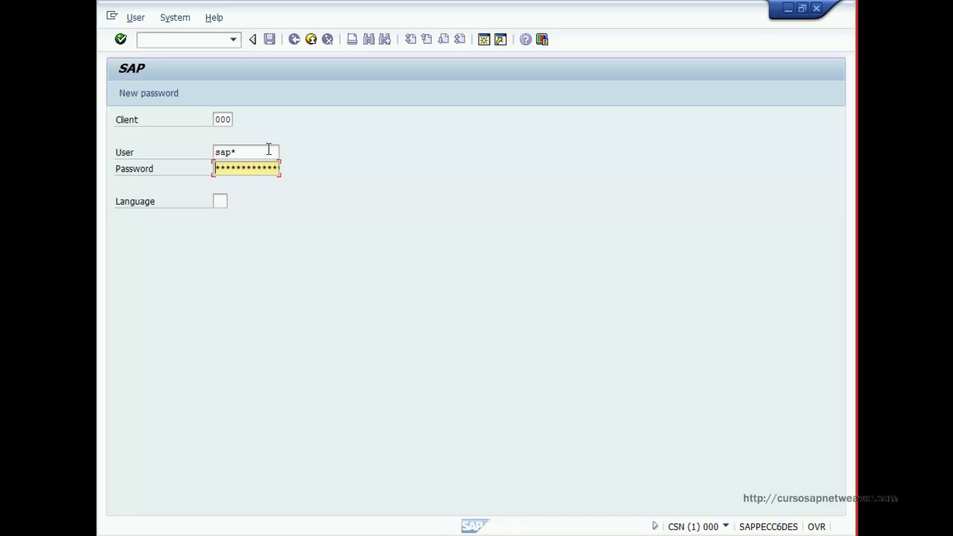
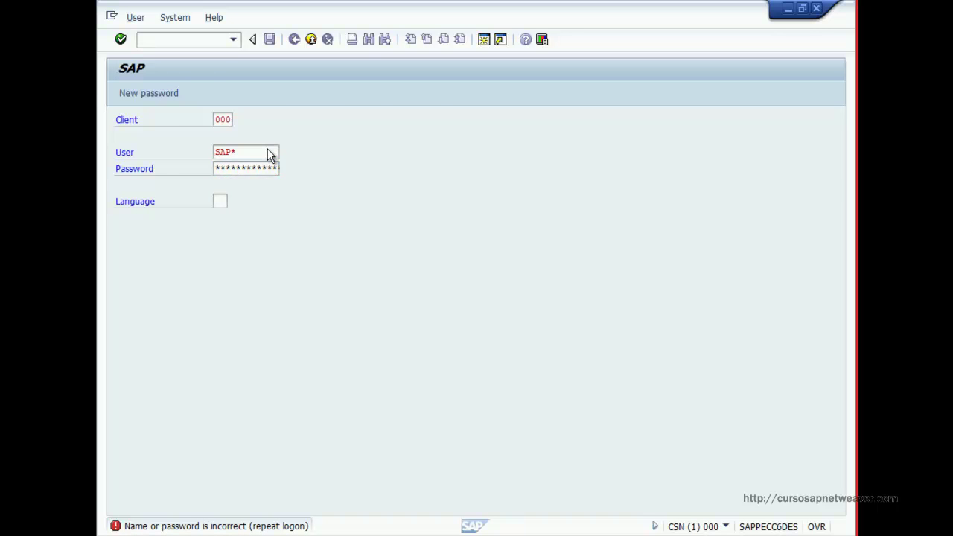
Step: Log on to client 000, confirm client and user in the status bar details, then close the session
key("Return")
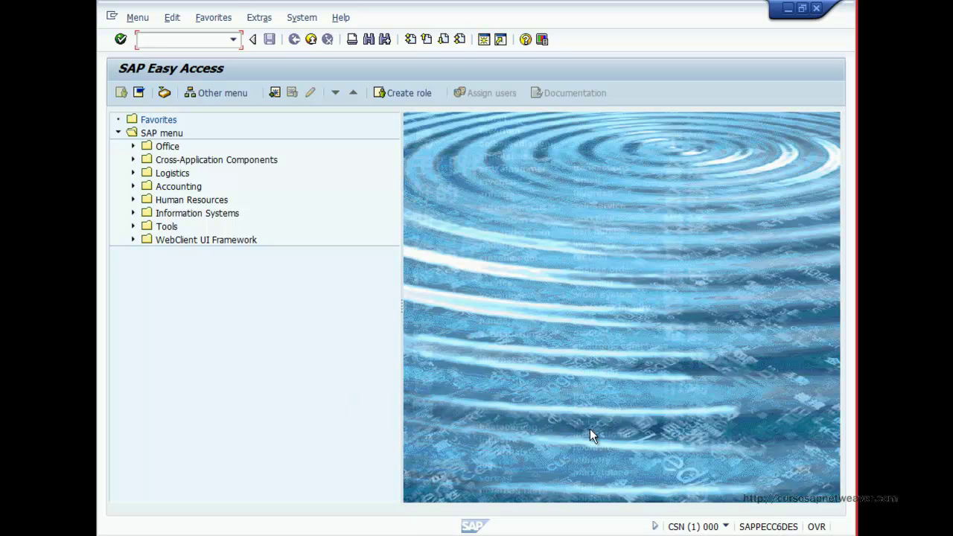
left_click(726, 527)
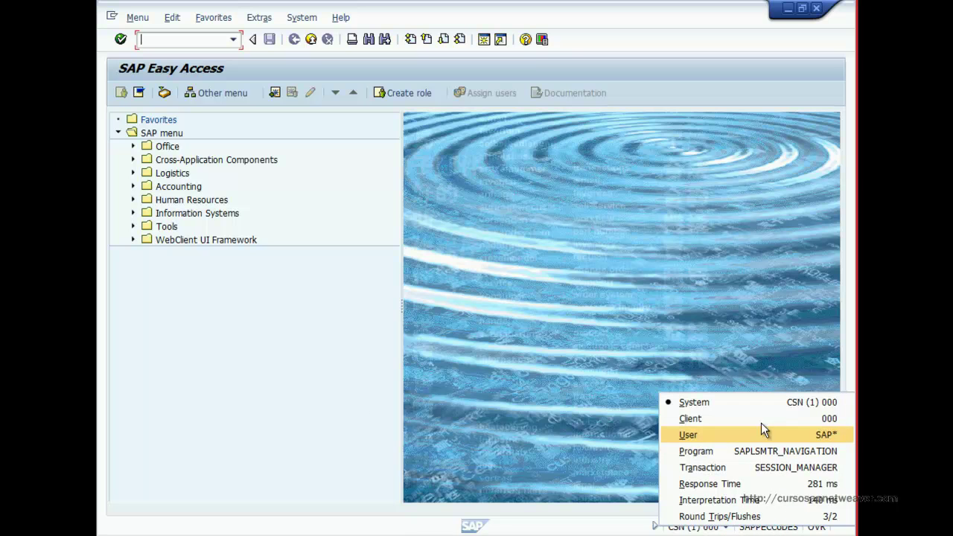
left_click(679, 189)
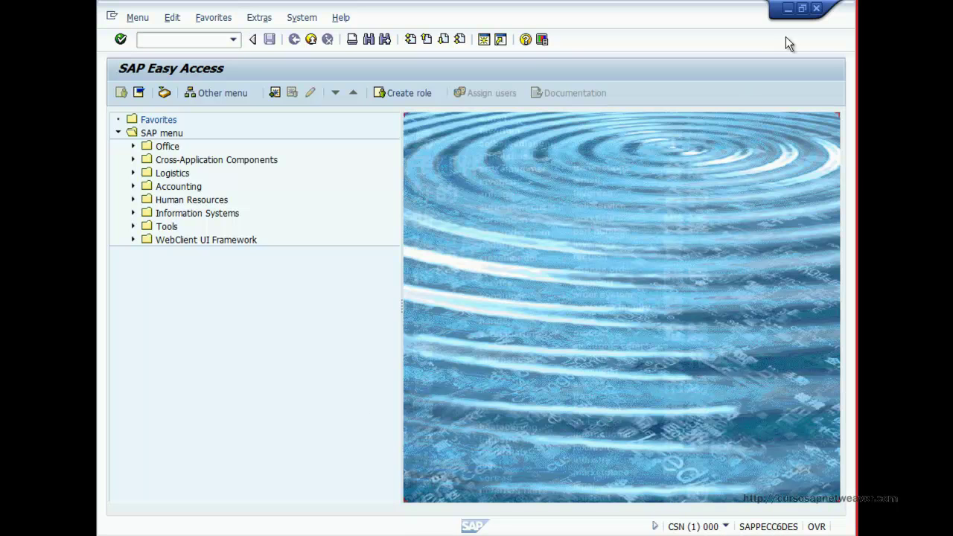
left_click(817, 8)
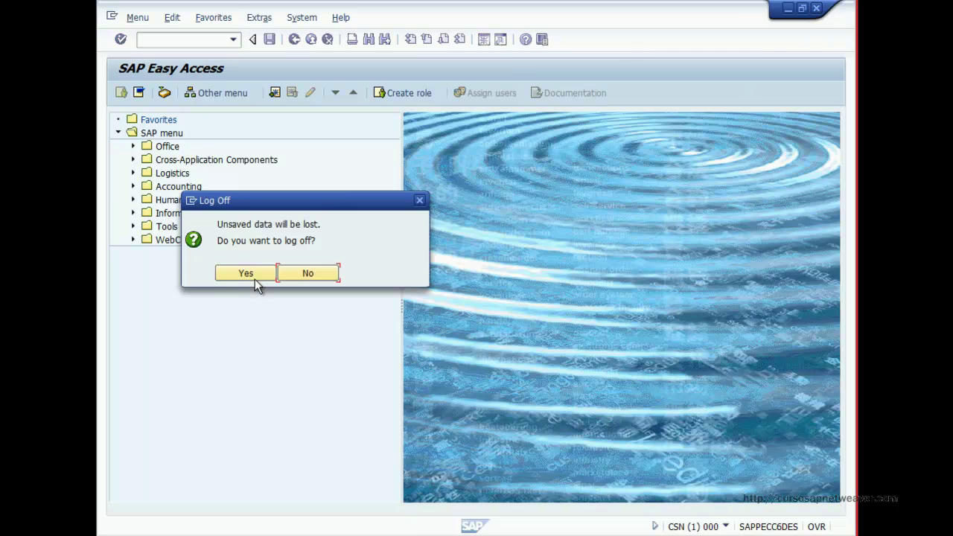
Step: Confirm log off, reopen SAP ECC 6.0 DES, and enter user SAP* for client 000
left_click(263, 275)
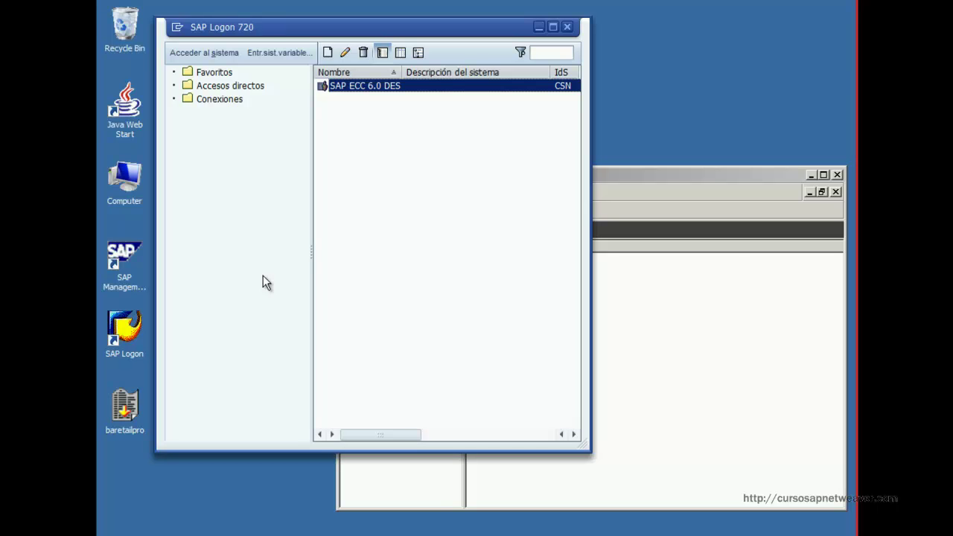
double_click(330, 85)
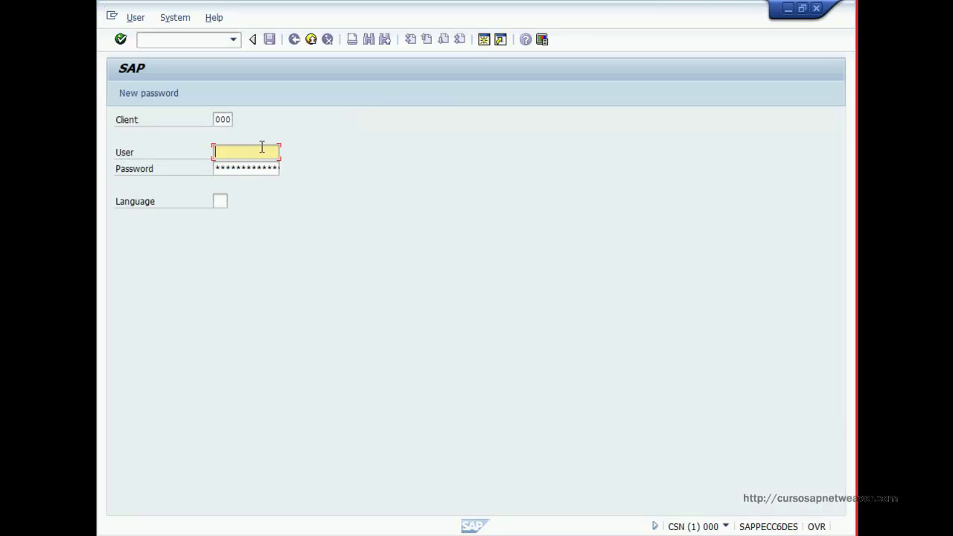
type("sap*")
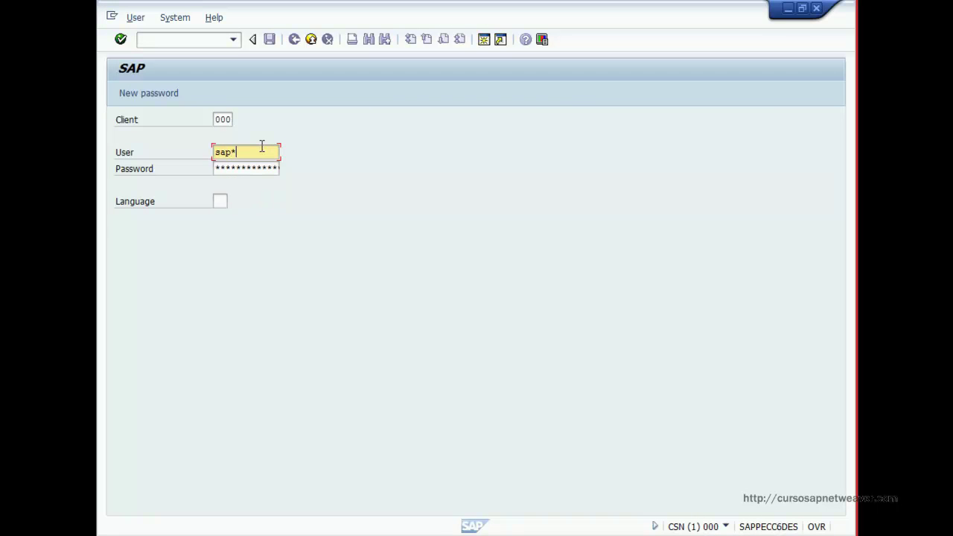
key("Tab")
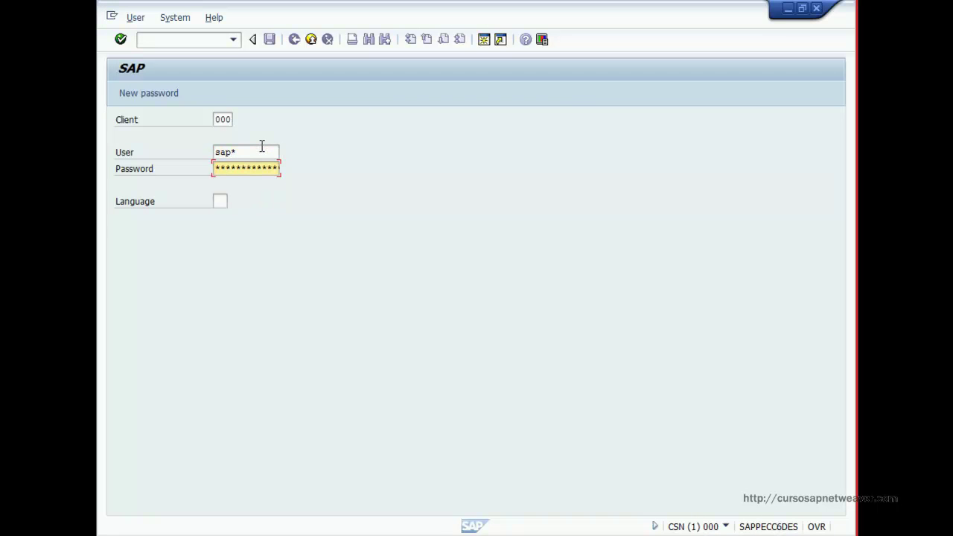
left_click(249, 168)
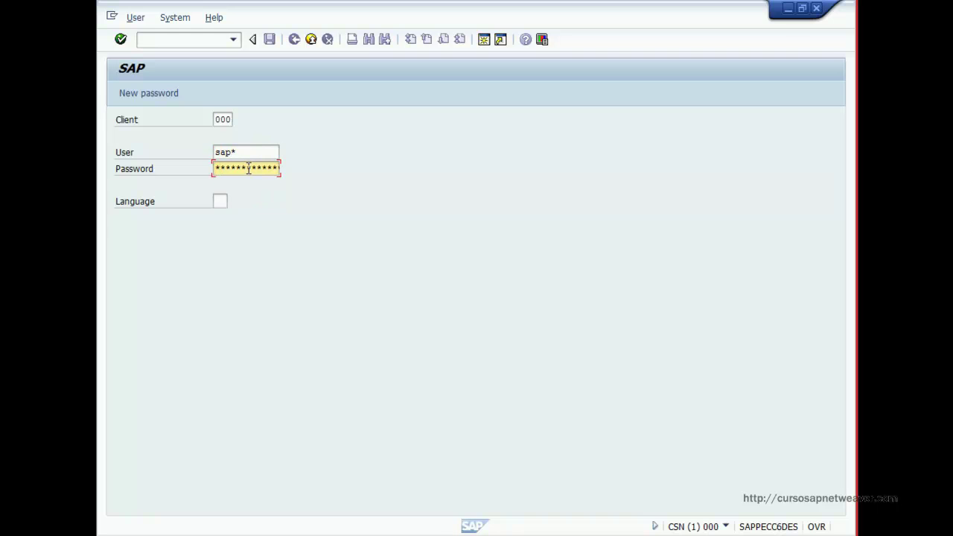
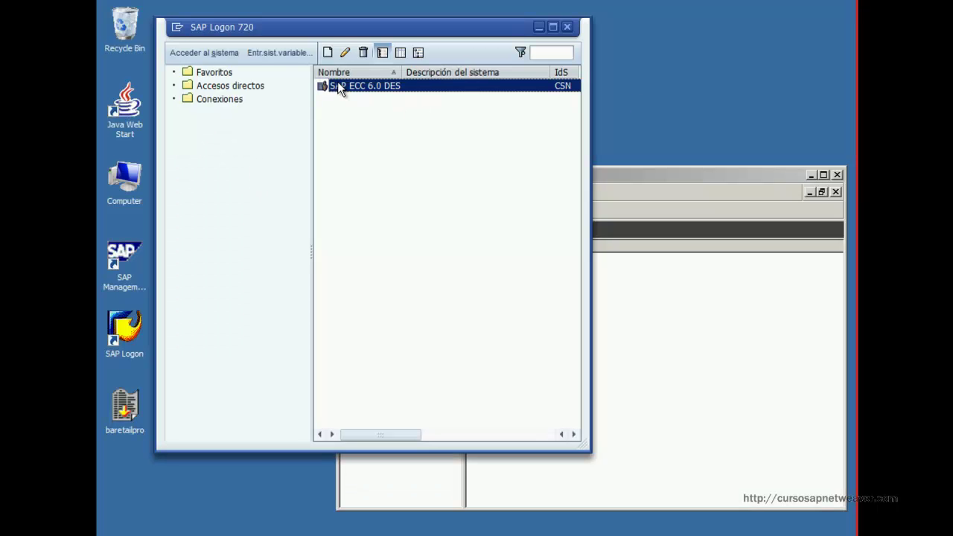
Step: Open the SAP ECC 6.0 DES connection and submit a logon to client 000 as user sap*
double_click(333, 87)
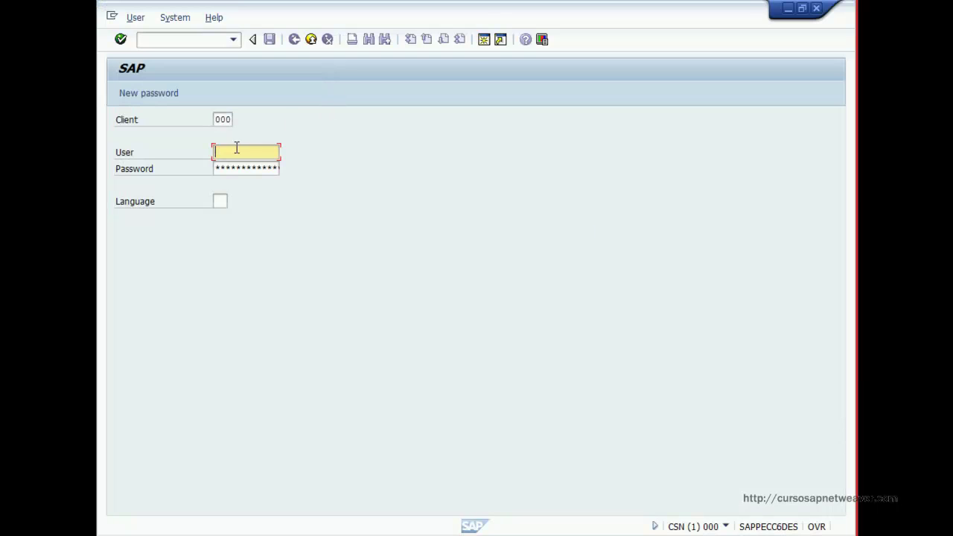
type("sap")
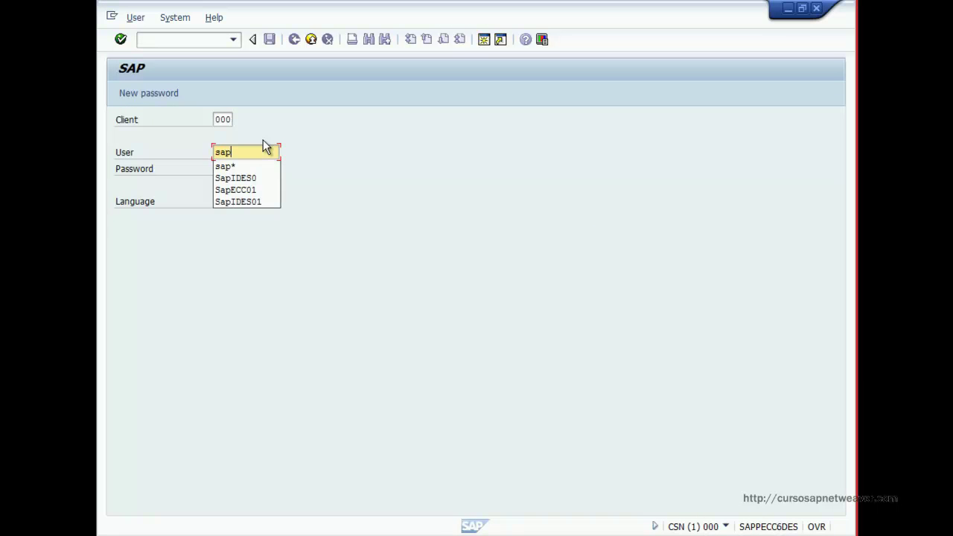
type("*")
key("Tab")
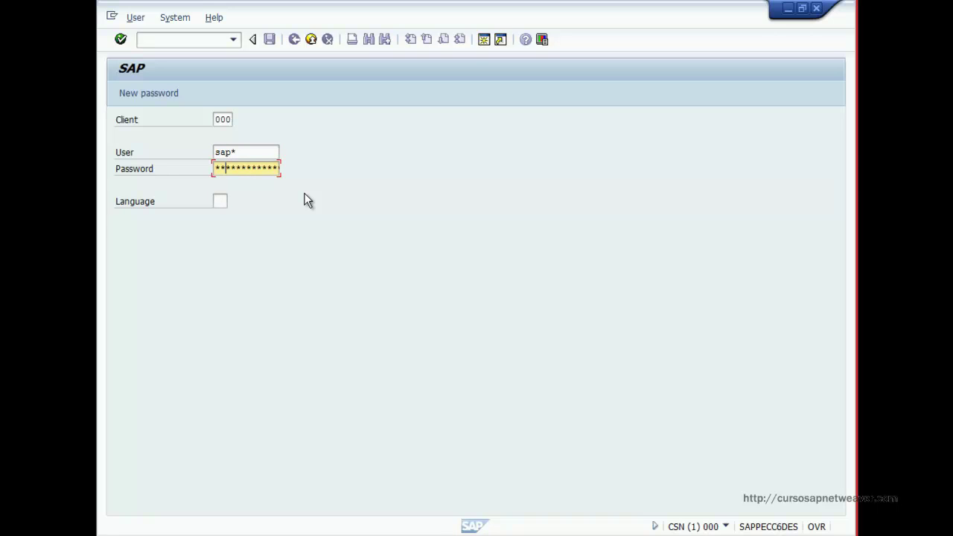
key("Return")
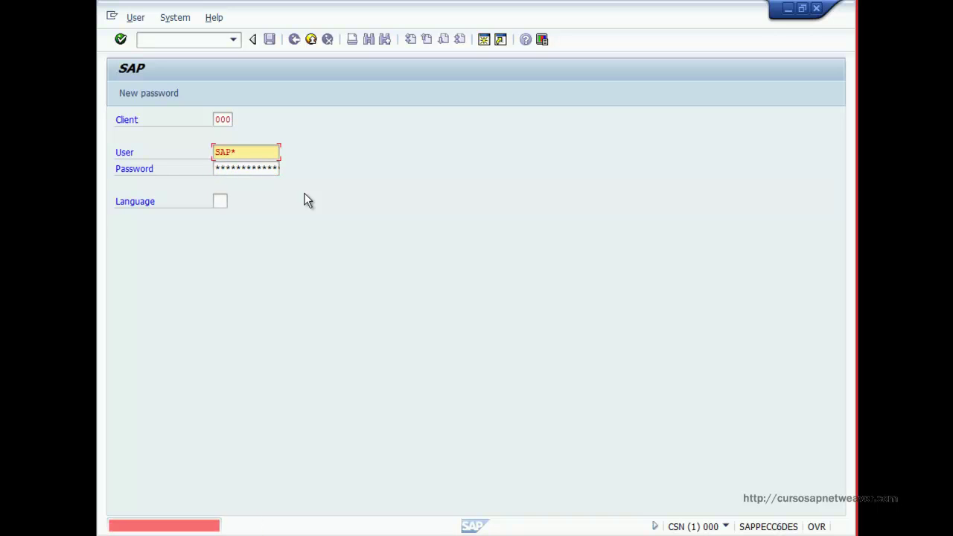
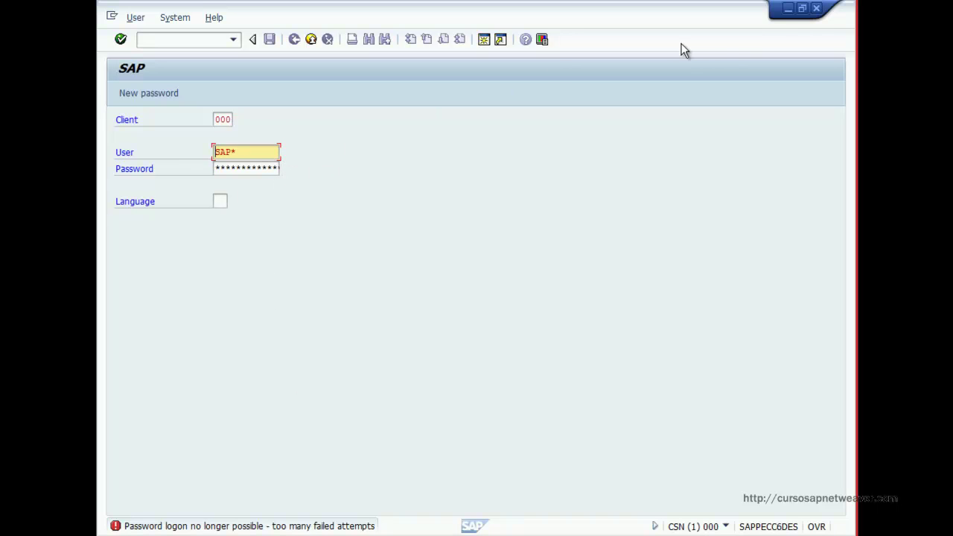
Step: Close the locked-out SAP GUI logon and bring the SAP Management Console forward
left_click(816, 9)
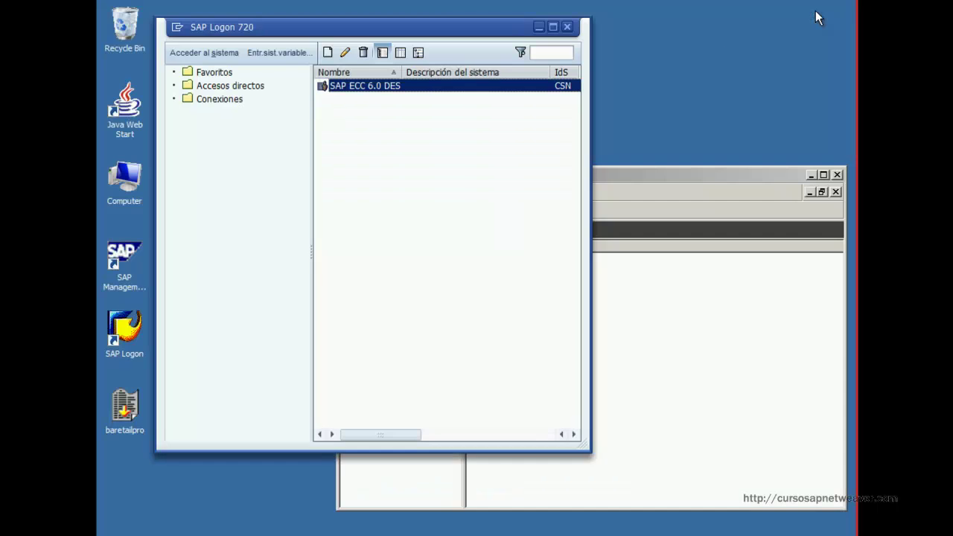
left_click(687, 301)
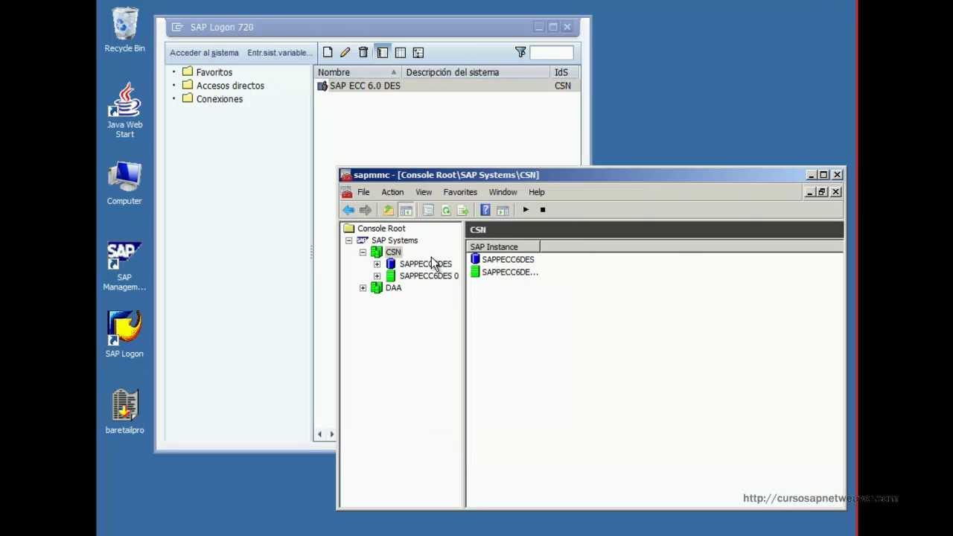
Step: Stop the CSN system with a hard shutdown (SIGINT) of all instances
right_click(389, 256)
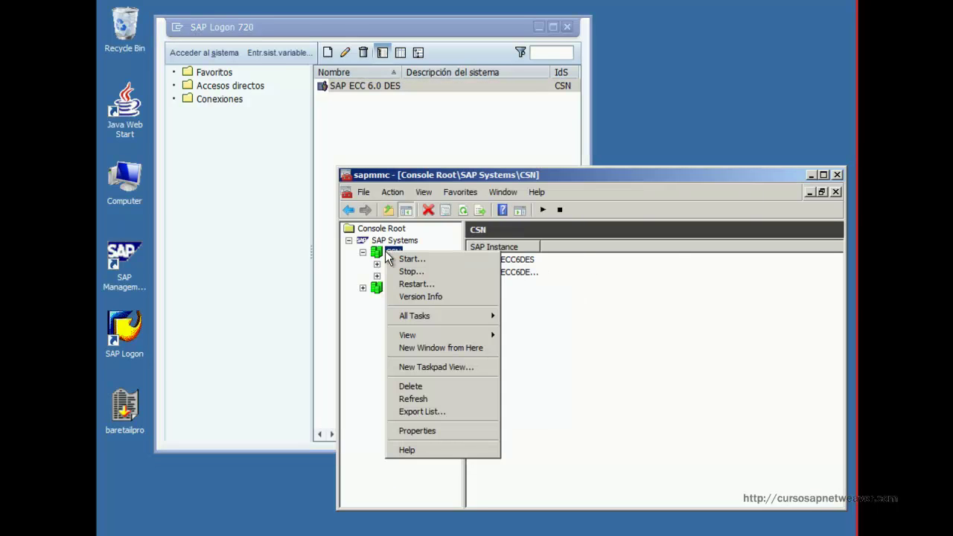
left_click(395, 270)
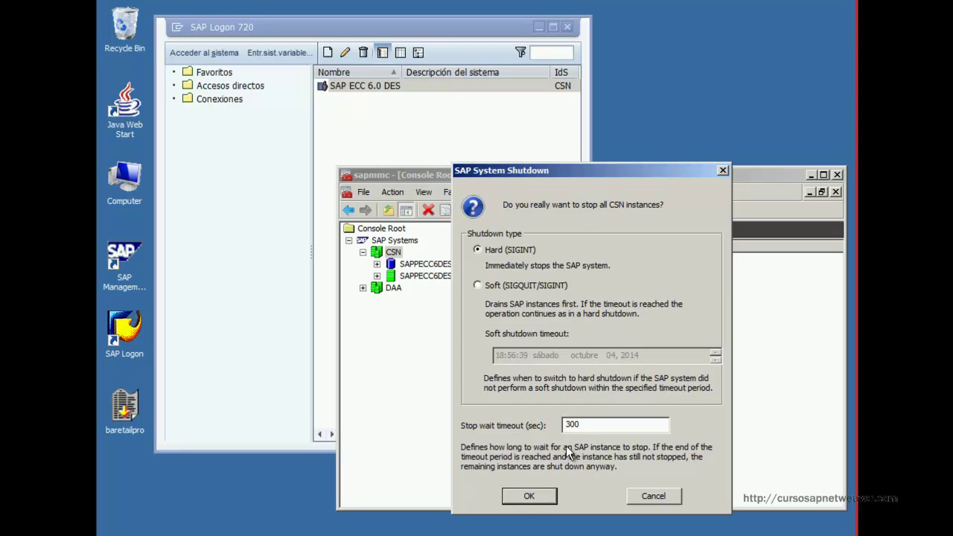
left_click(522, 497)
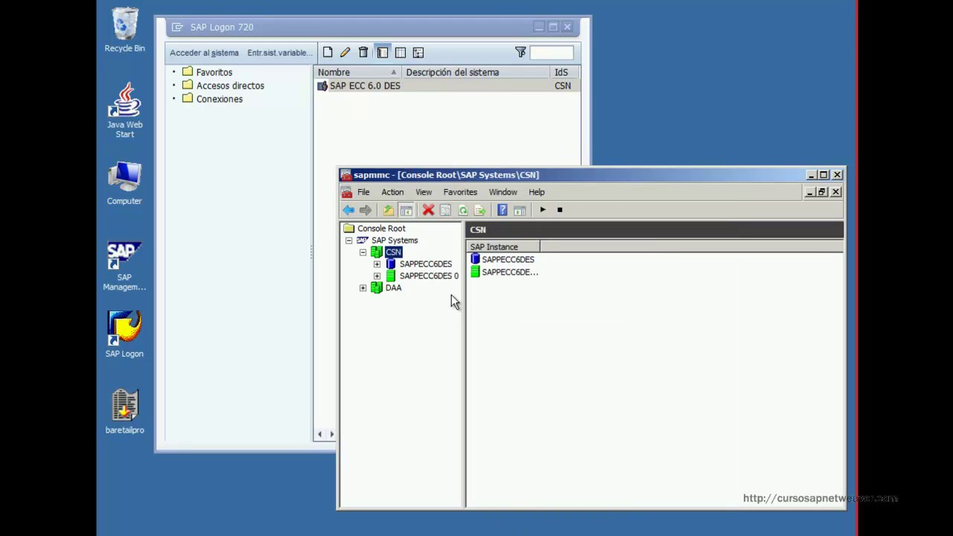
Step: Refresh the console until the SAPPECC6DES 0 instance shows as stopped (grey)
left_click(462, 211)
left_click(463, 211)
left_click(463, 211)
left_click(464, 212)
left_click(464, 212)
left_click(463, 211)
left_click(463, 212)
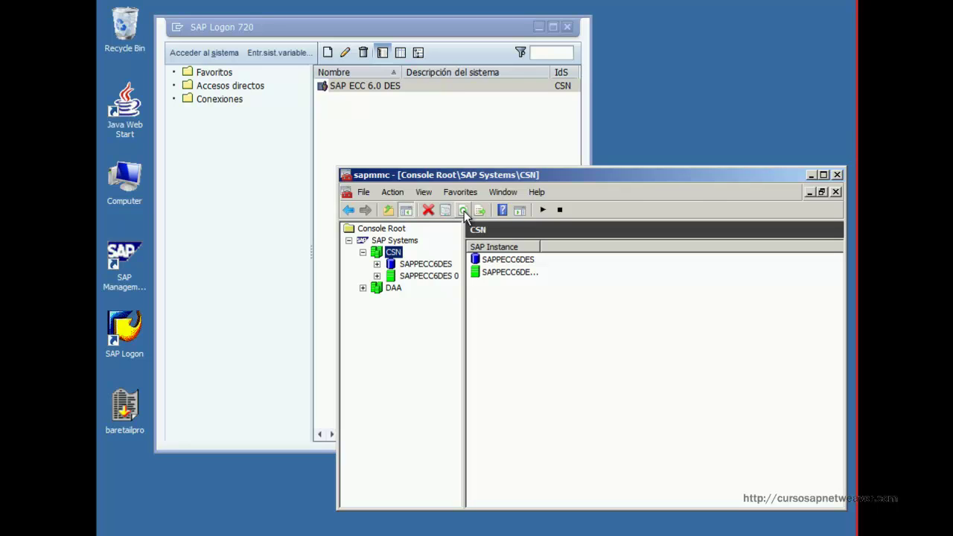
left_click(377, 276)
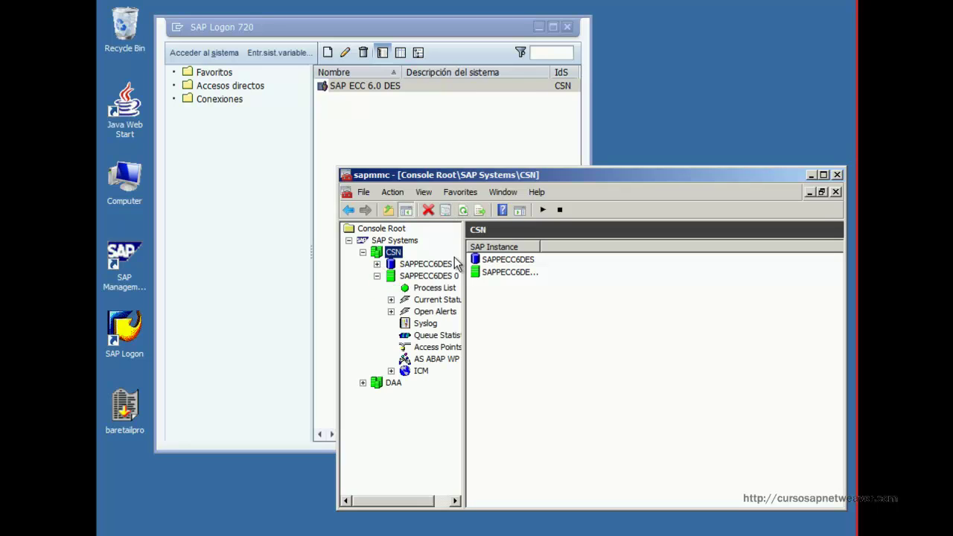
left_click(463, 211)
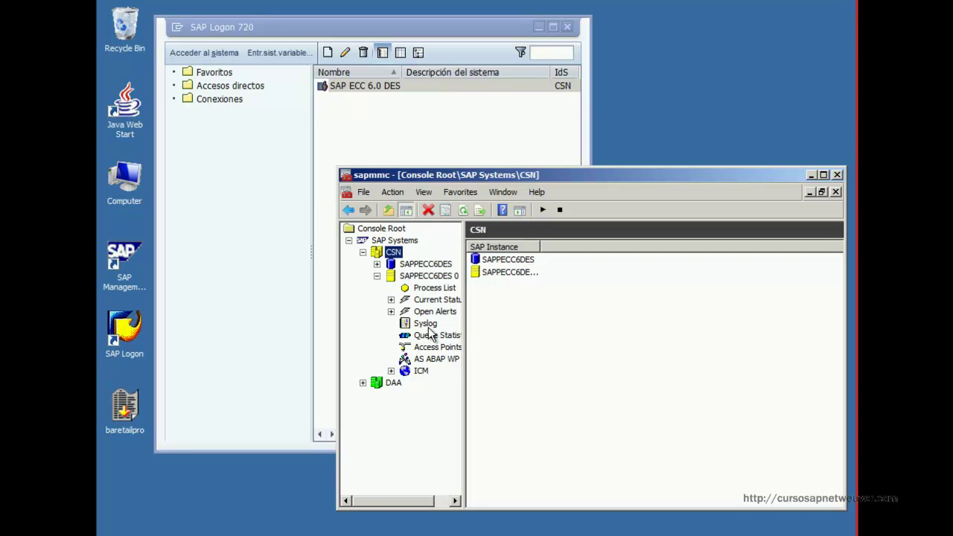
left_click(463, 212)
key("super")
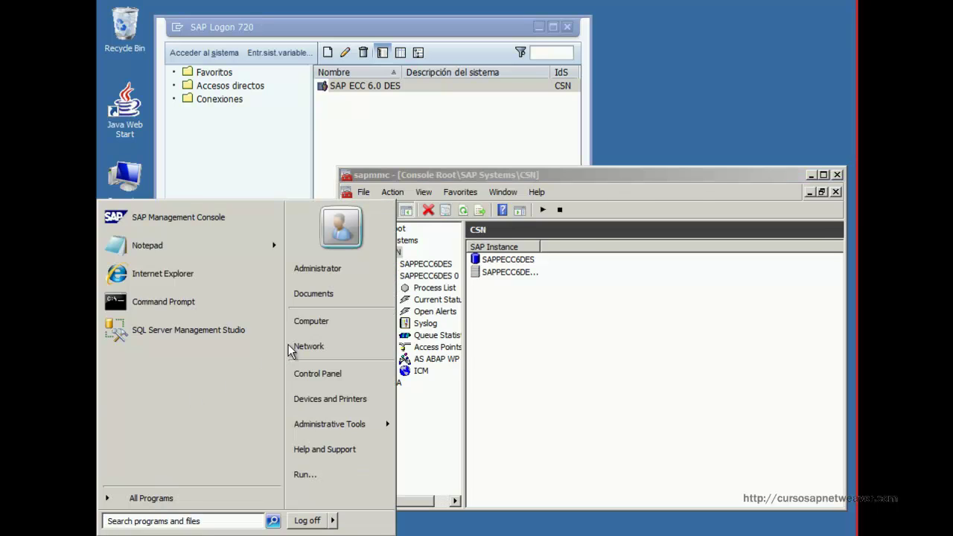
Step: Browse to E:\usr\sap\CSN\SYS\profile in Explorer and select DEFAULT.PFL
left_click(322, 325)
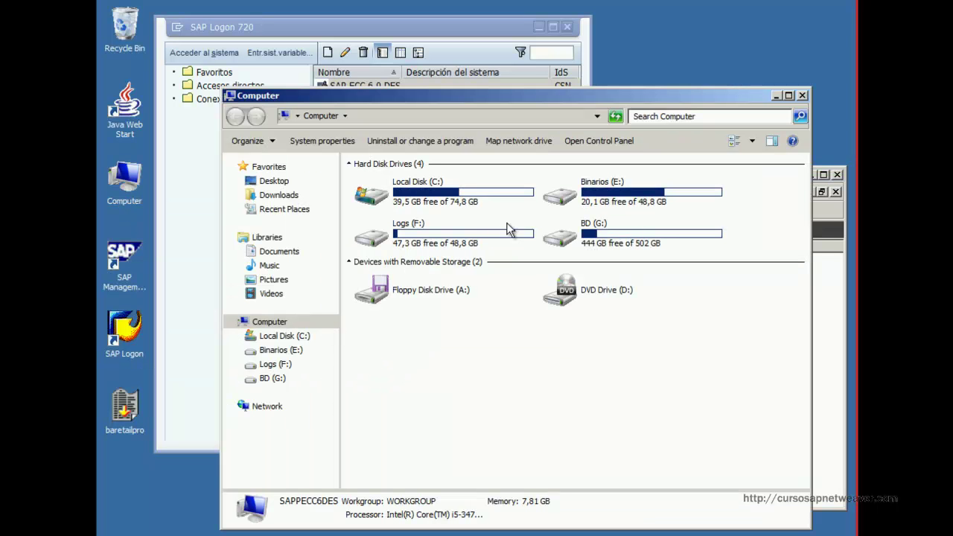
left_click(589, 198)
double_click(589, 198)
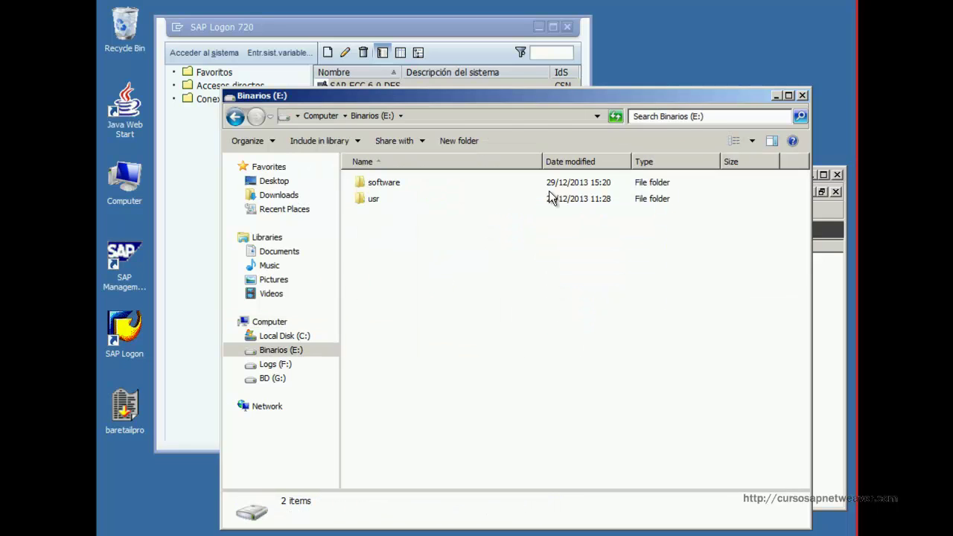
double_click(359, 197)
double_click(364, 181)
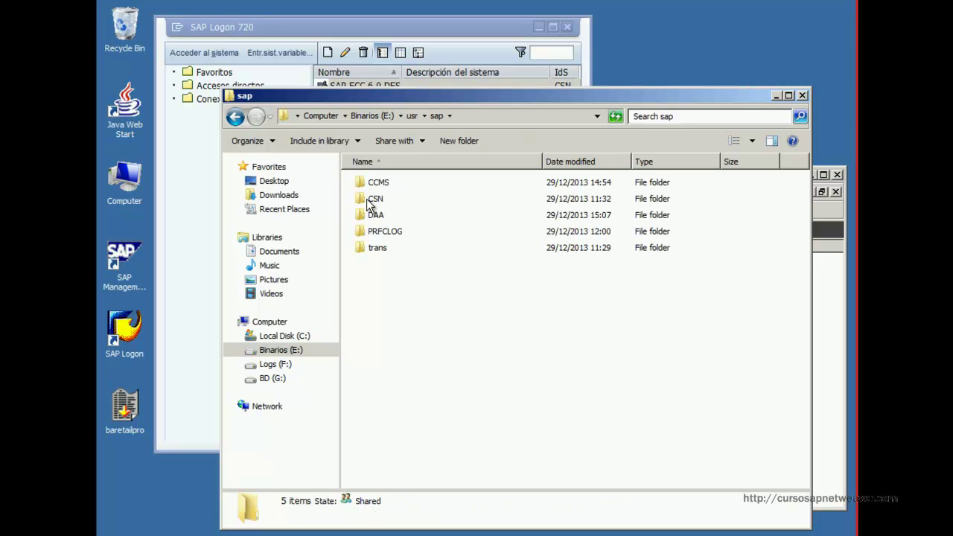
mouse_move(362, 200)
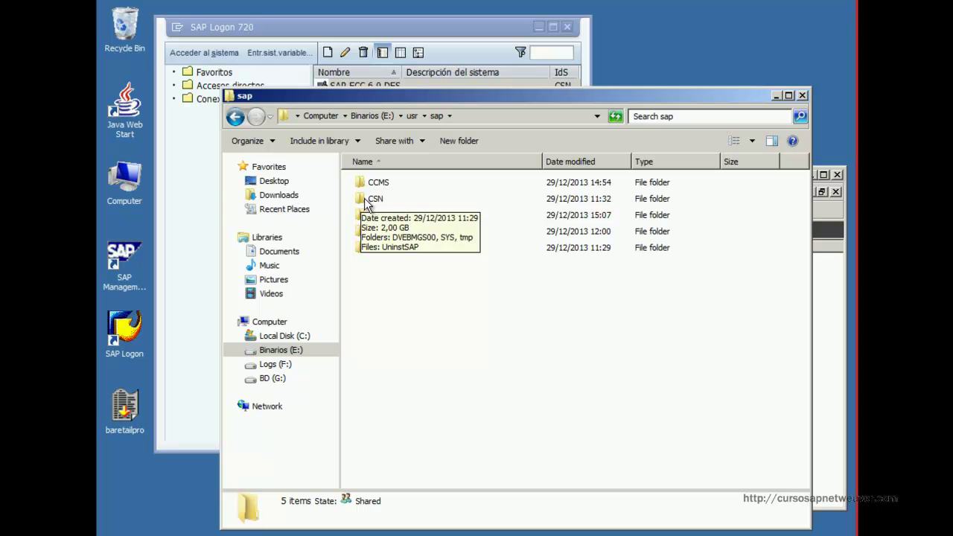
left_click(363, 201)
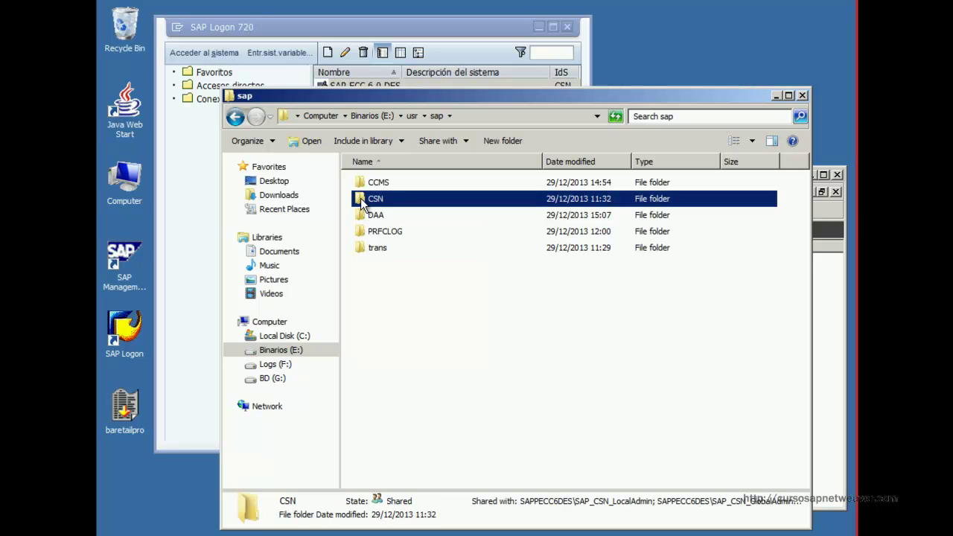
double_click(361, 198)
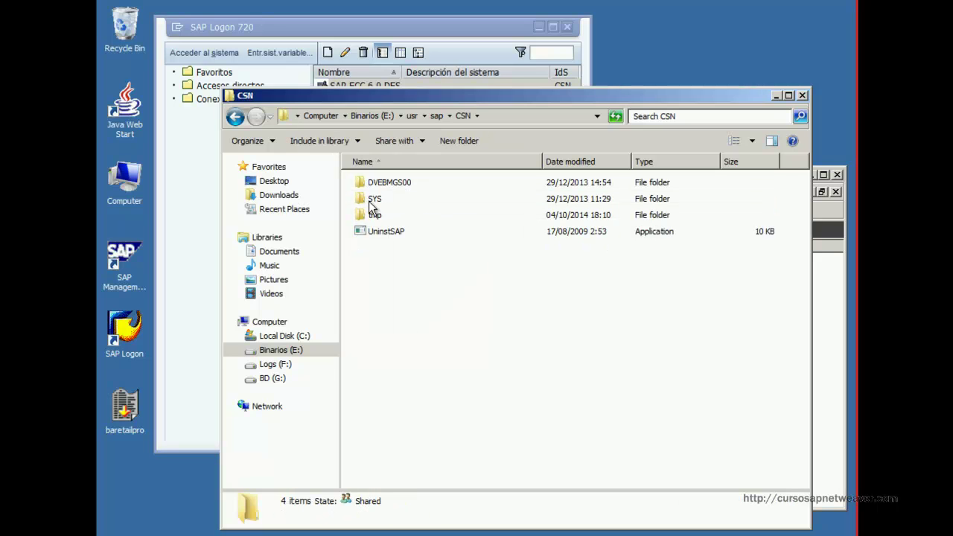
double_click(365, 200)
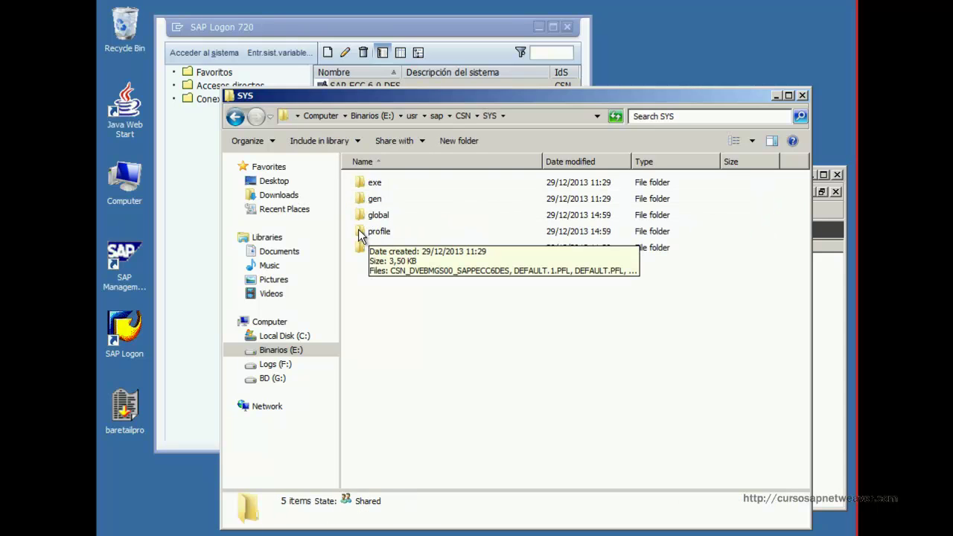
double_click(362, 233)
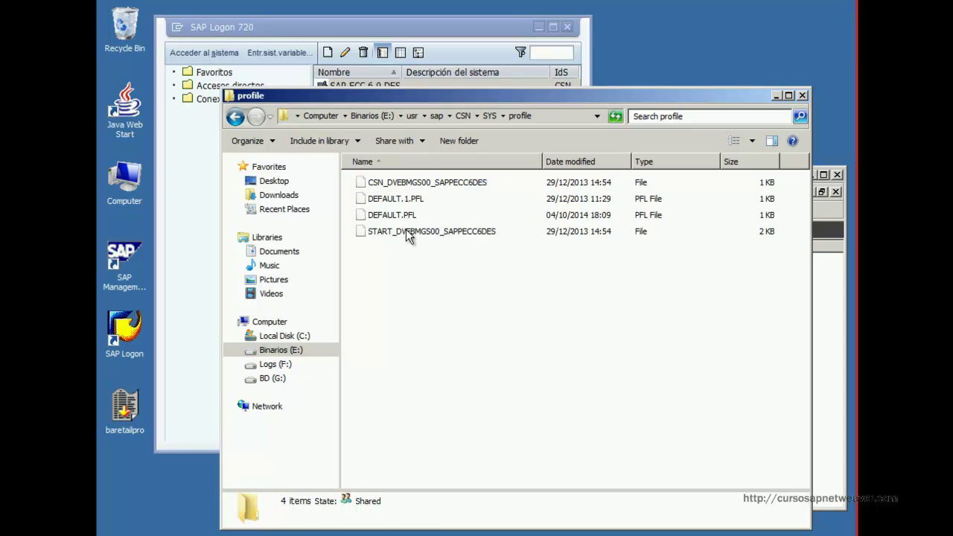
left_click(365, 215)
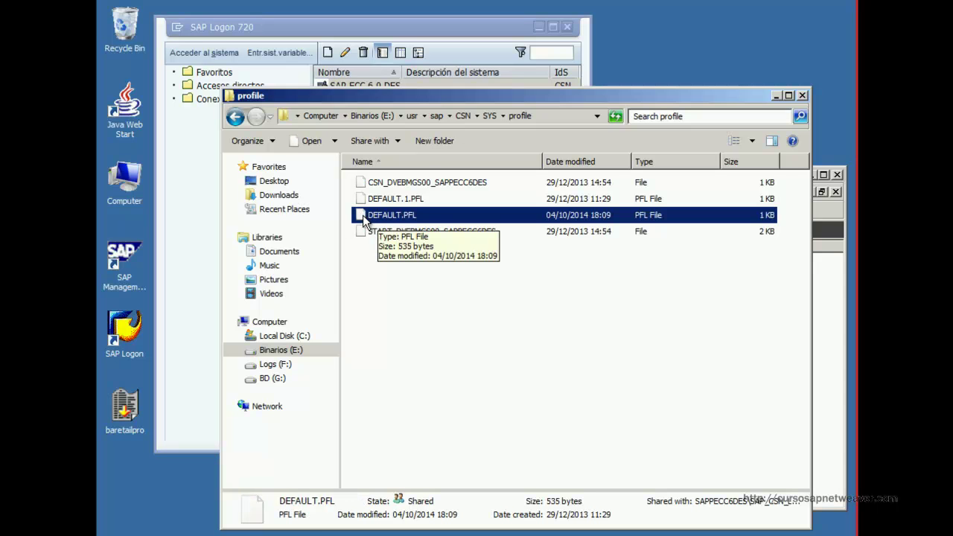
Step: Open DEFAULT.PFL in Notepad via the installed-programs list
double_click(364, 218)
left_click(389, 311)
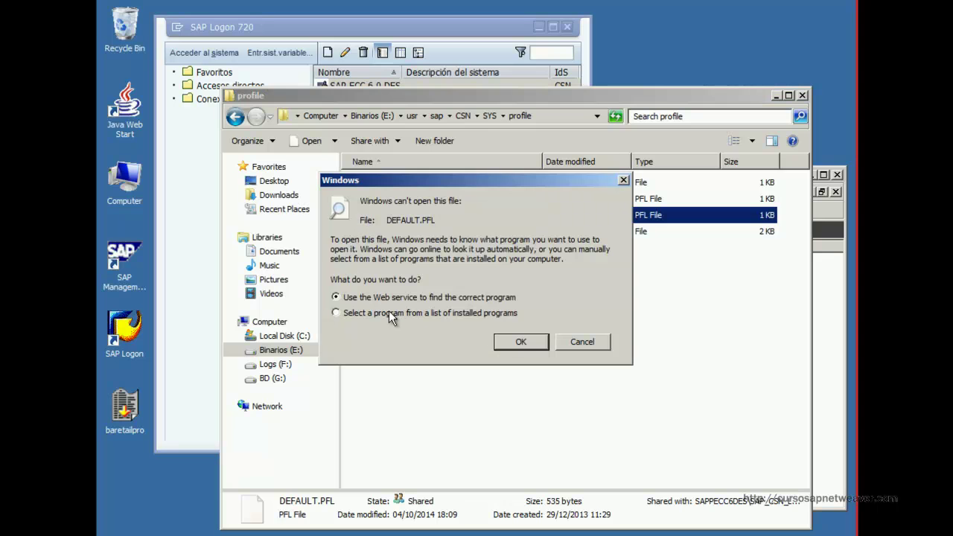
left_click(519, 344)
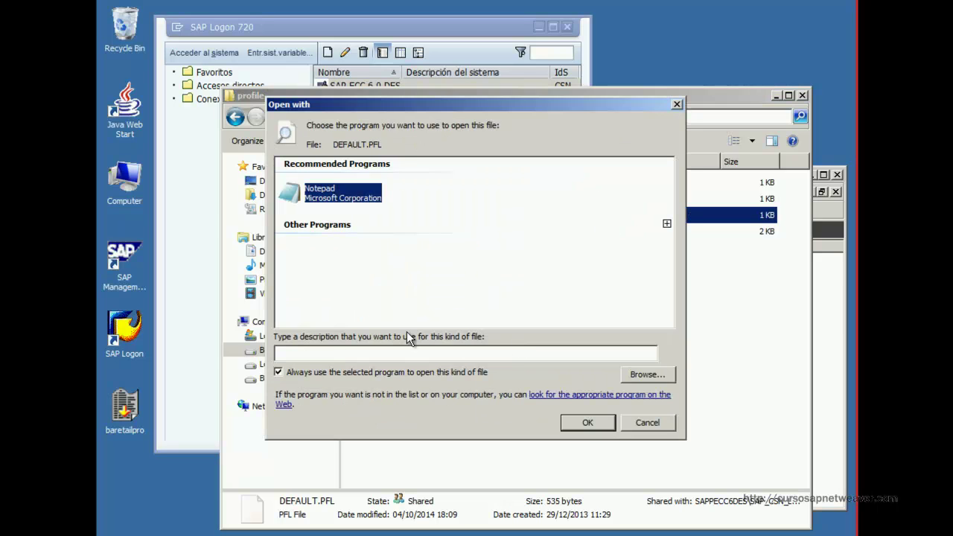
left_click(316, 371)
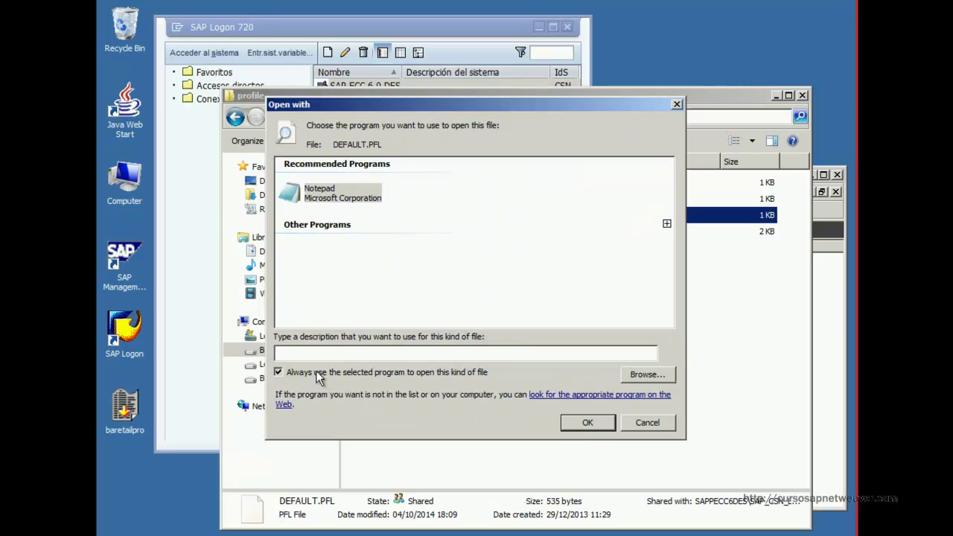
left_click(292, 198)
double_click(293, 197)
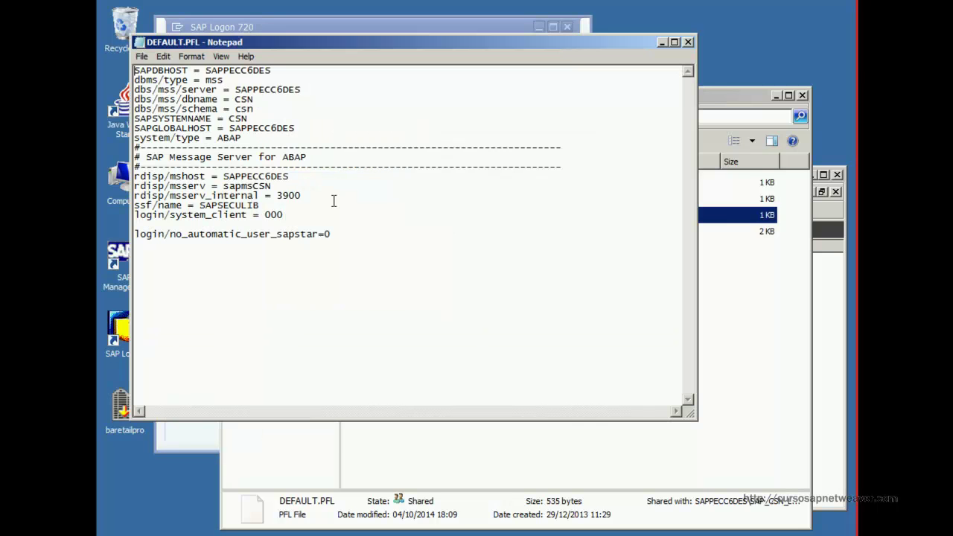
Step: Add the line login/no_automatic_user_sapstar=0 to DEFAULT.PFL and save it
left_click_drag(332, 235, 131, 237)
left_click(342, 236)
left_click_drag(333, 234, 326, 234)
left_click(141, 56)
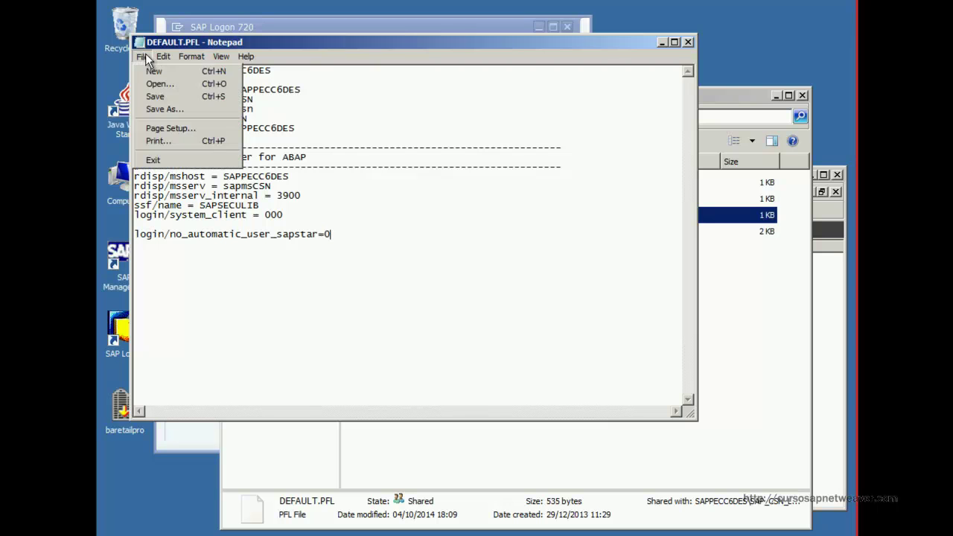
left_click(162, 94)
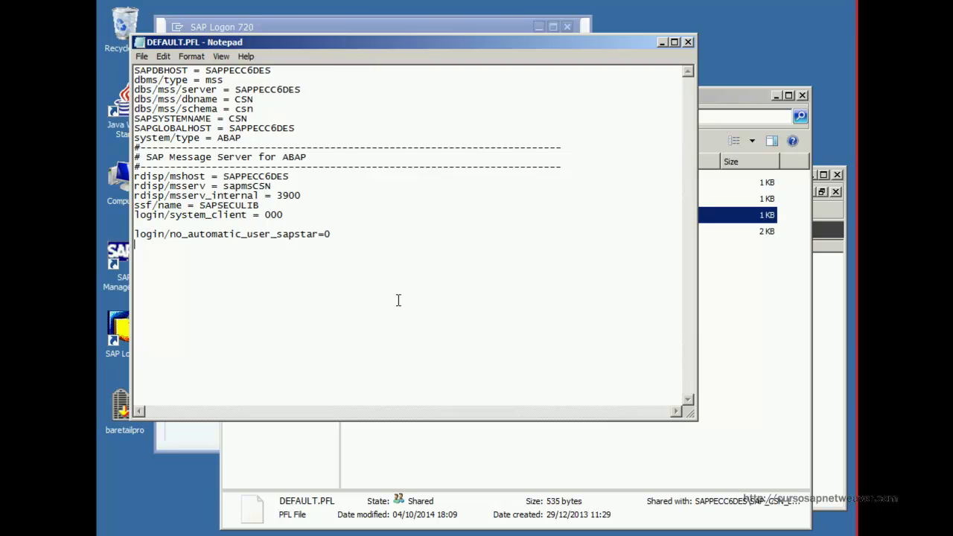
Step: Launch SQL Server Management Studio and connect to the SAPPECC6DES server
key("super")
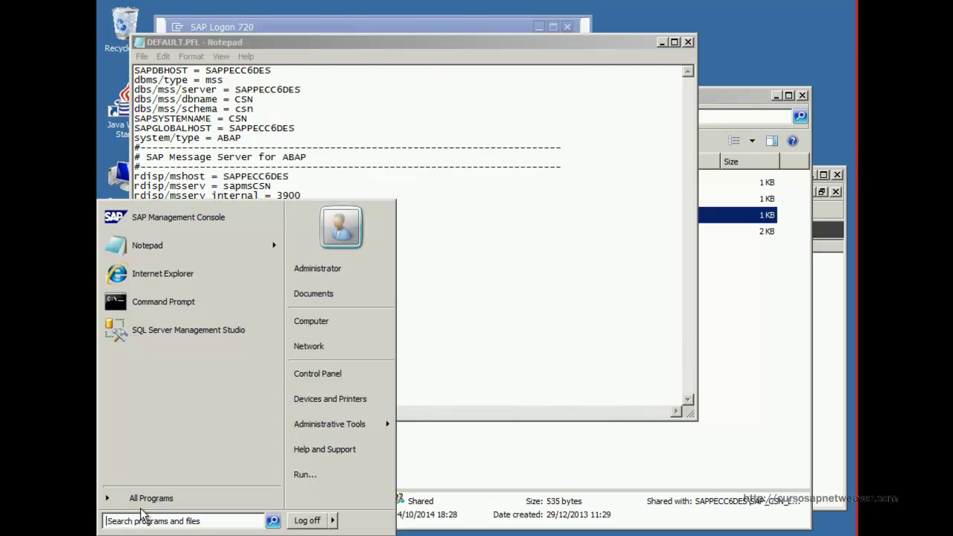
left_click(168, 335)
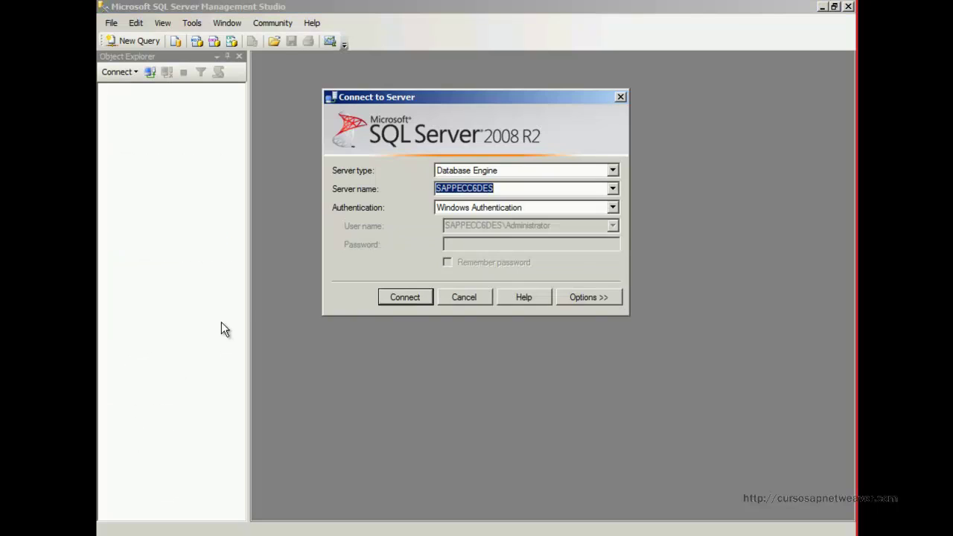
left_click(399, 297)
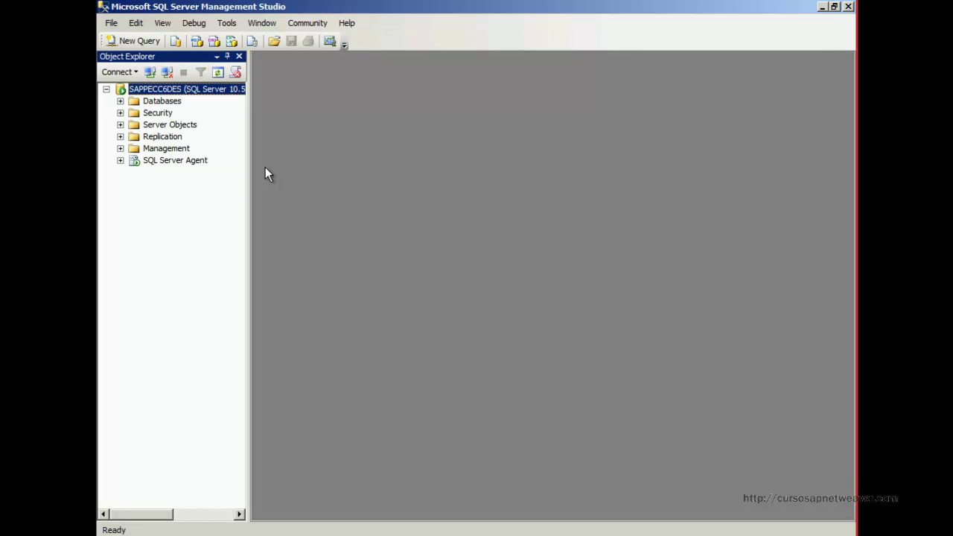
Step: Expand Databases > CSN, start a new query on CSN and browse saved query files
left_click(121, 101)
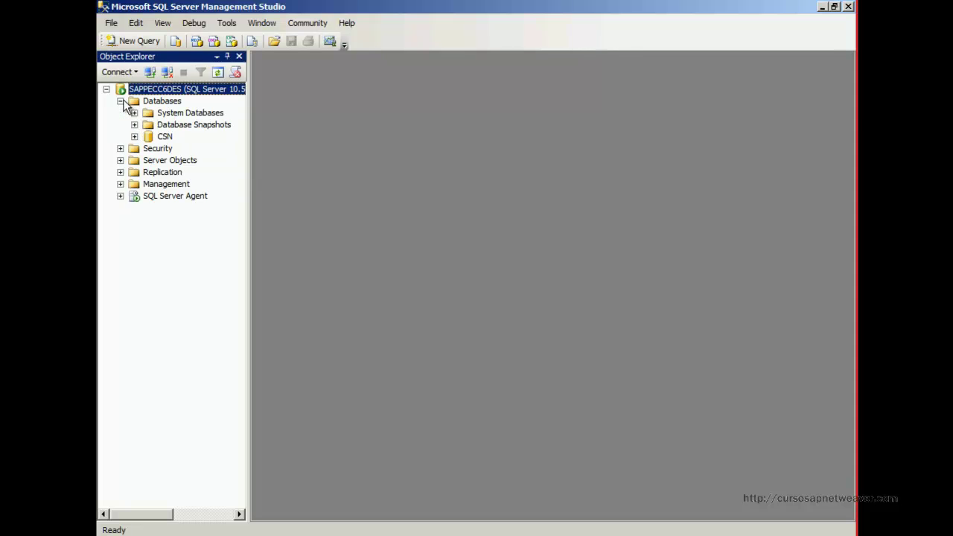
left_click(134, 137)
left_click(165, 136)
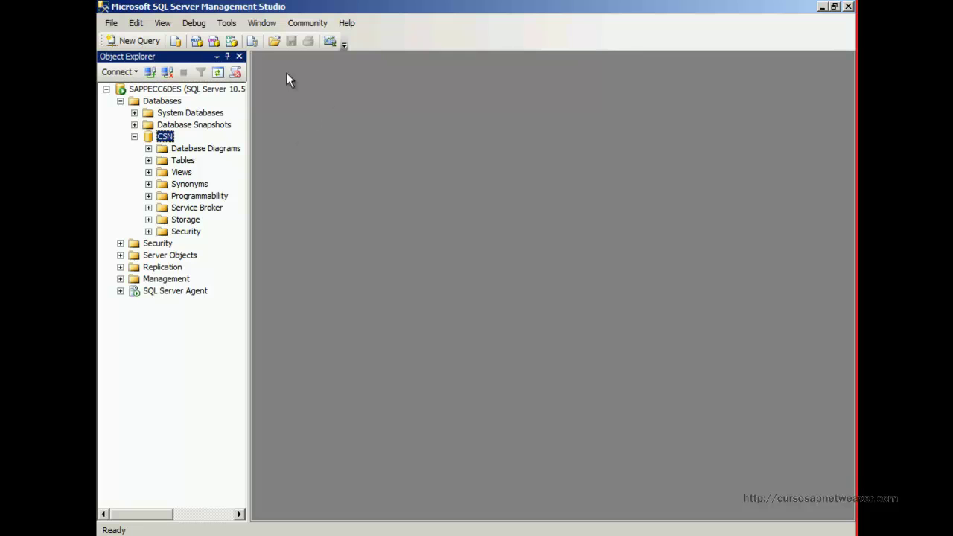
right_click(171, 142)
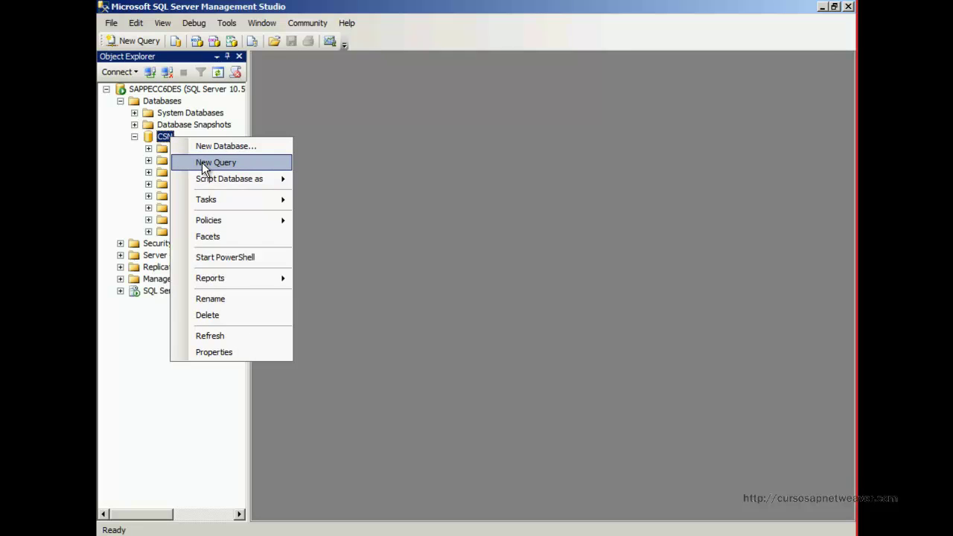
left_click(225, 163)
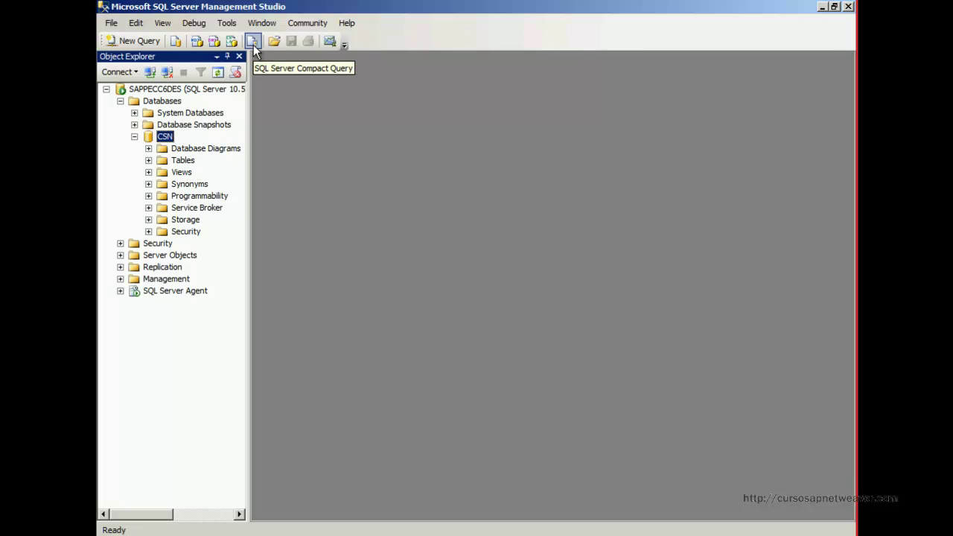
left_click(274, 42)
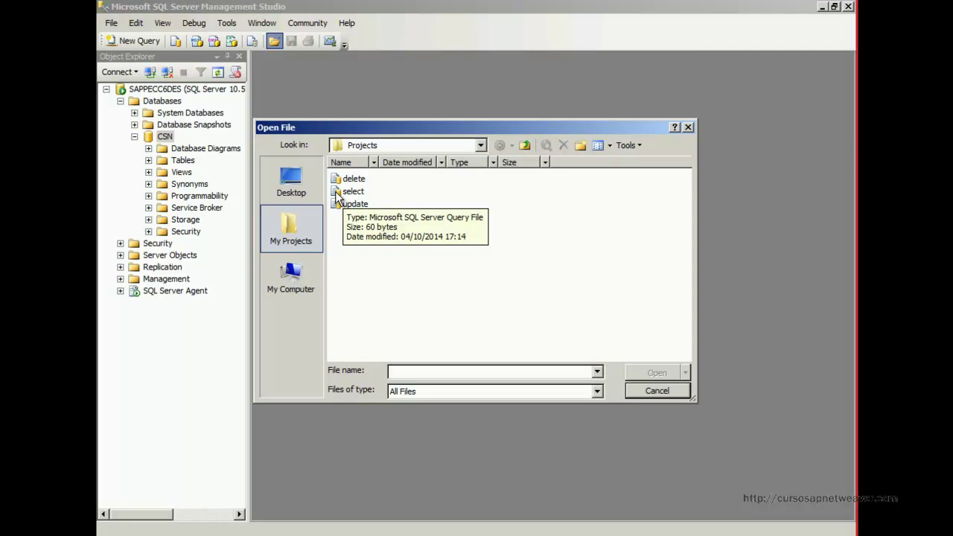
Step: Open select.sql and review its SELECT on csn.USR02 filtering BNAME = 'SAP*'
double_click(350, 191)
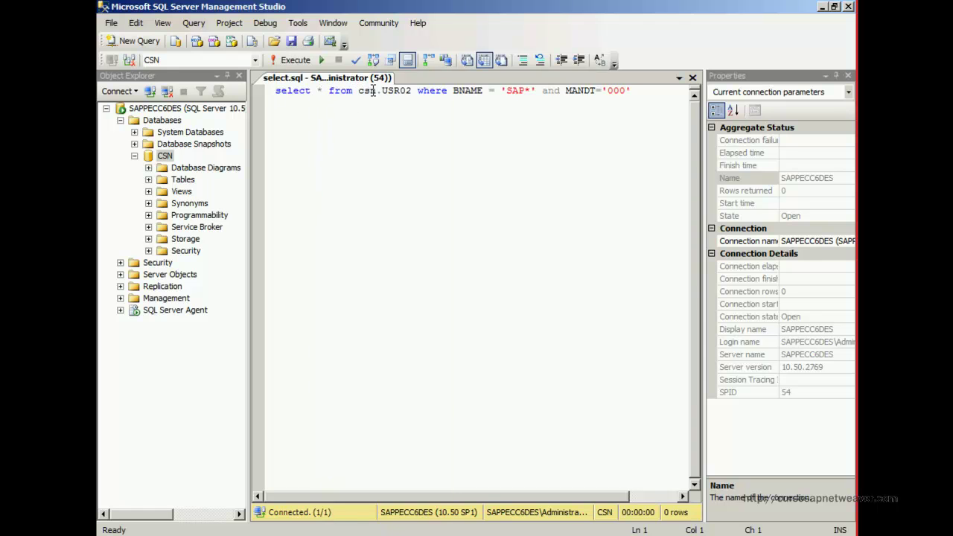
left_click(358, 92)
left_click_drag(359, 92, 411, 96)
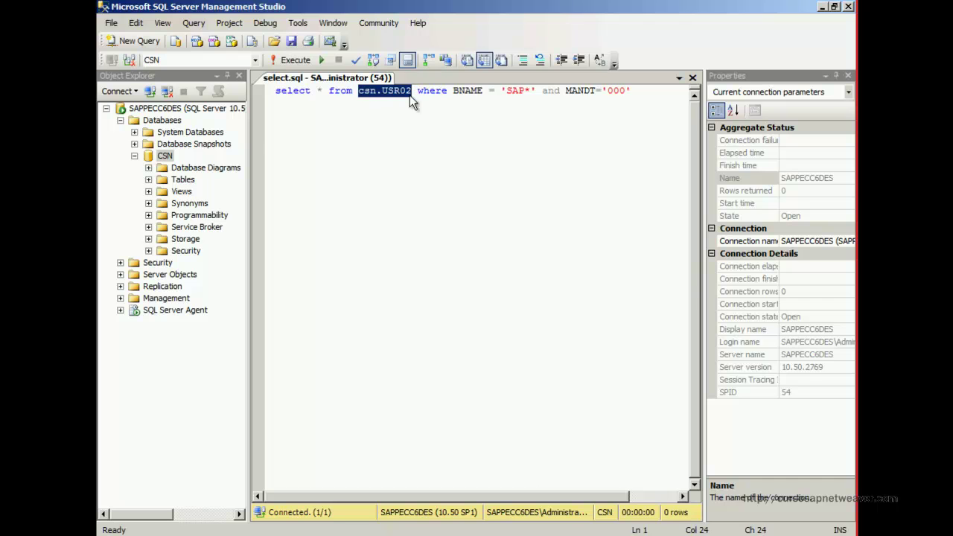
left_click(388, 94)
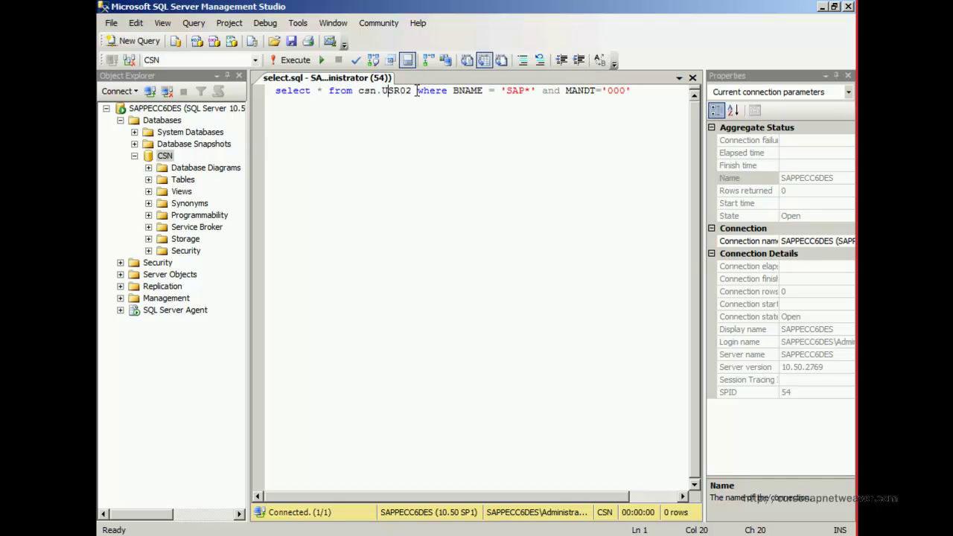
left_click_drag(414, 90, 383, 92)
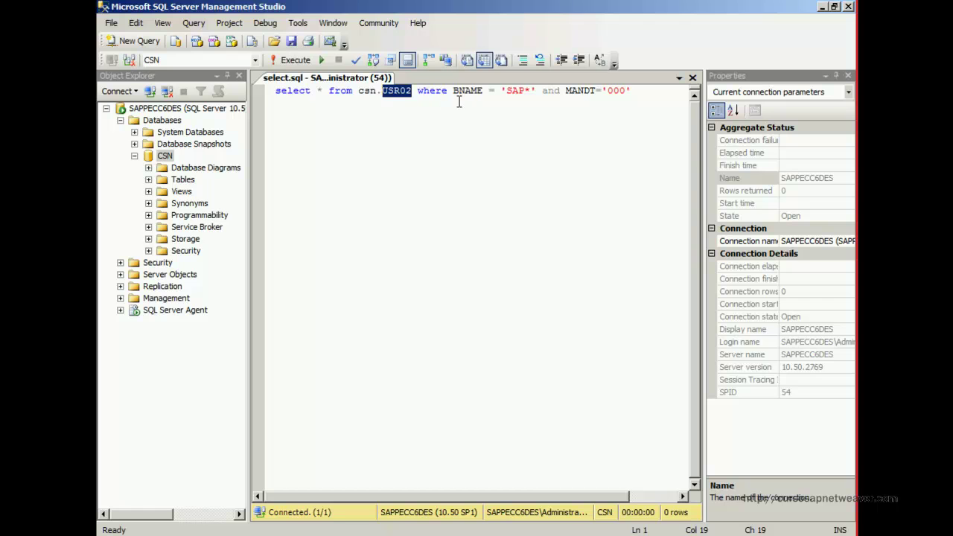
left_click_drag(459, 102, 471, 102)
left_click(531, 105)
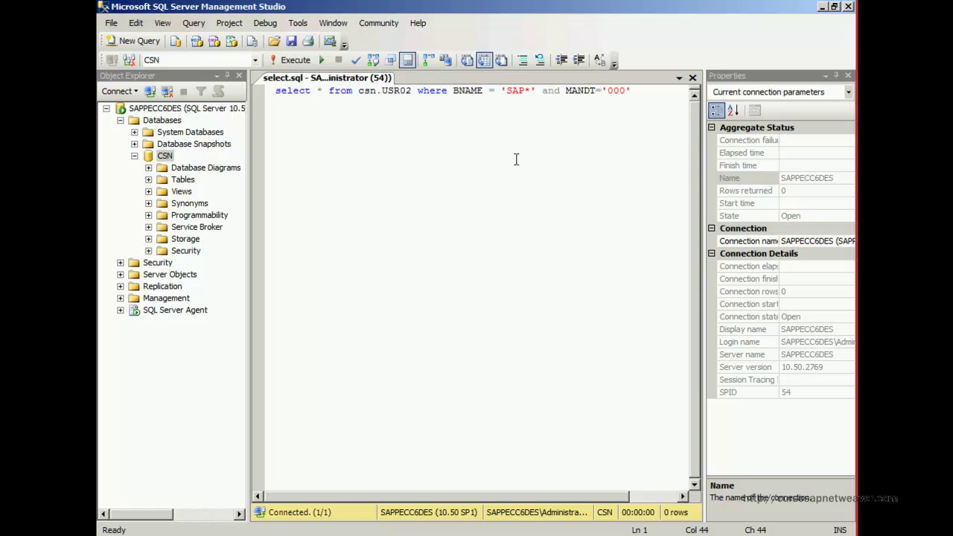
Step: Execute the query, returning one SAP* row for client 000 with UFLAG 128
left_click(290, 61)
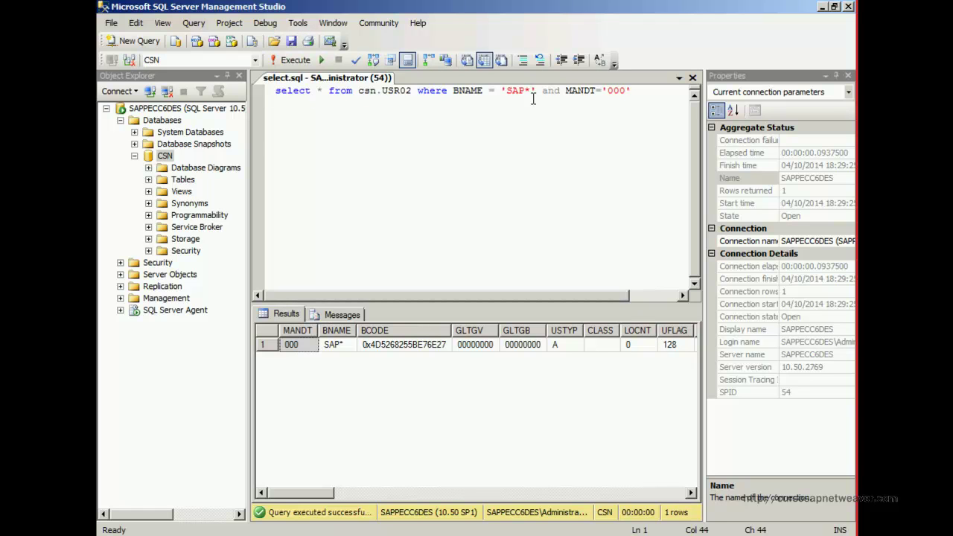
left_click(645, 93)
left_click_drag(645, 93, 267, 93)
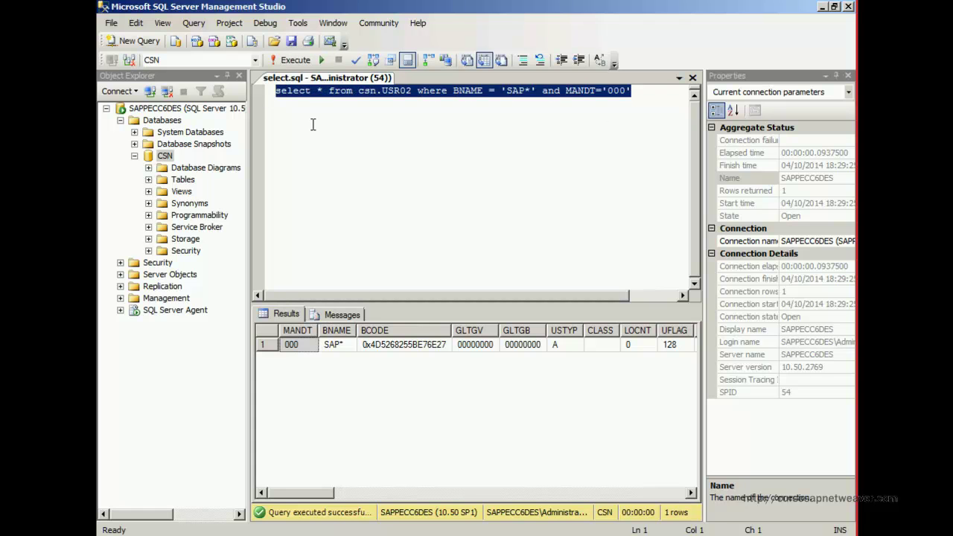
left_click(311, 91)
Step: Open update.sql and review its statement setting csn.USR02 UFLAG to 0
left_click(274, 42)
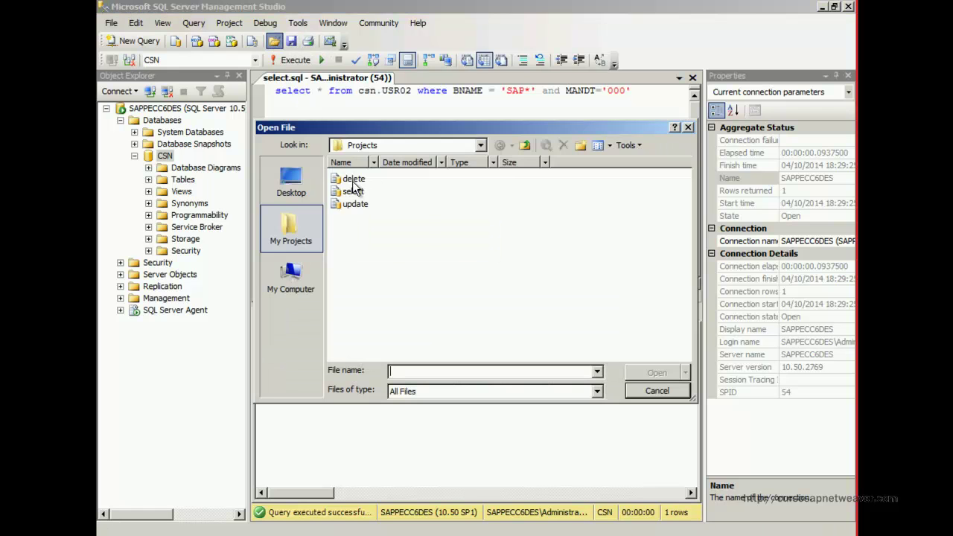
double_click(344, 206)
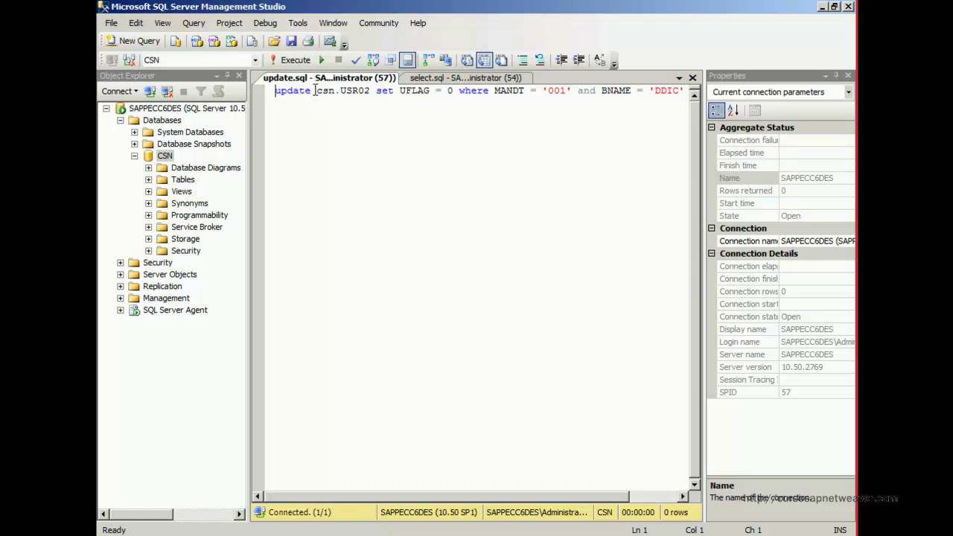
left_click_drag(316, 90, 370, 90)
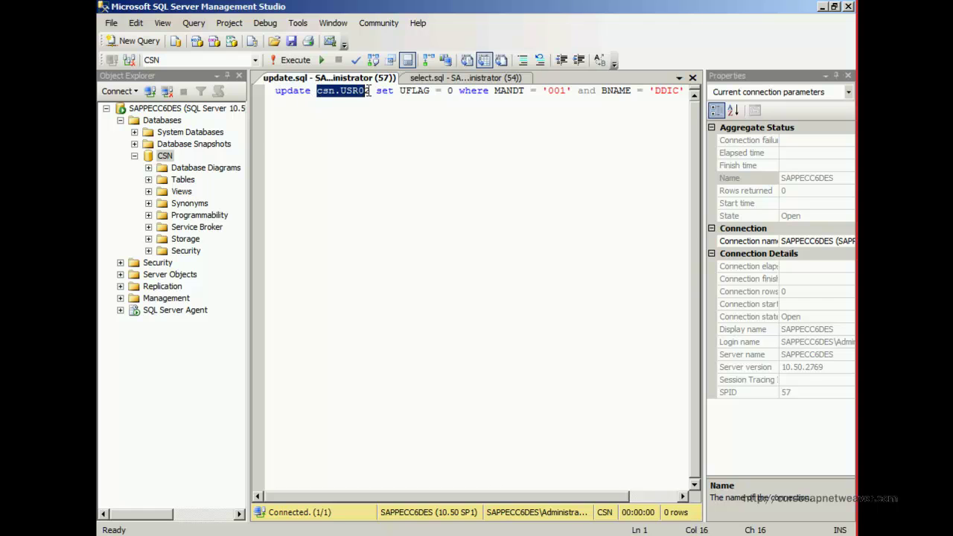
left_click_drag(431, 91, 401, 90)
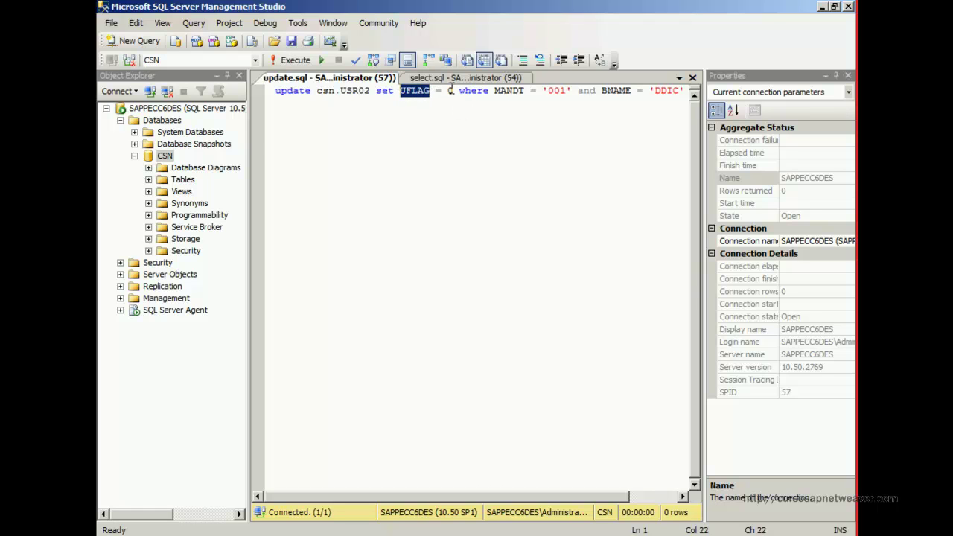
left_click_drag(453, 90, 448, 90)
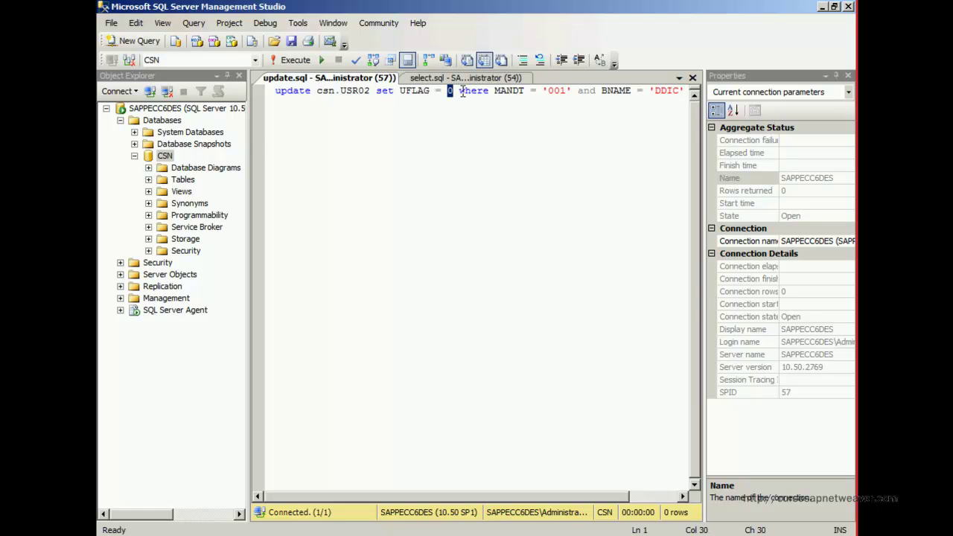
Step: Change the WHERE clause to MANDT = '0010' and BNAME = 'SAP*'
left_click(568, 90)
type("0")
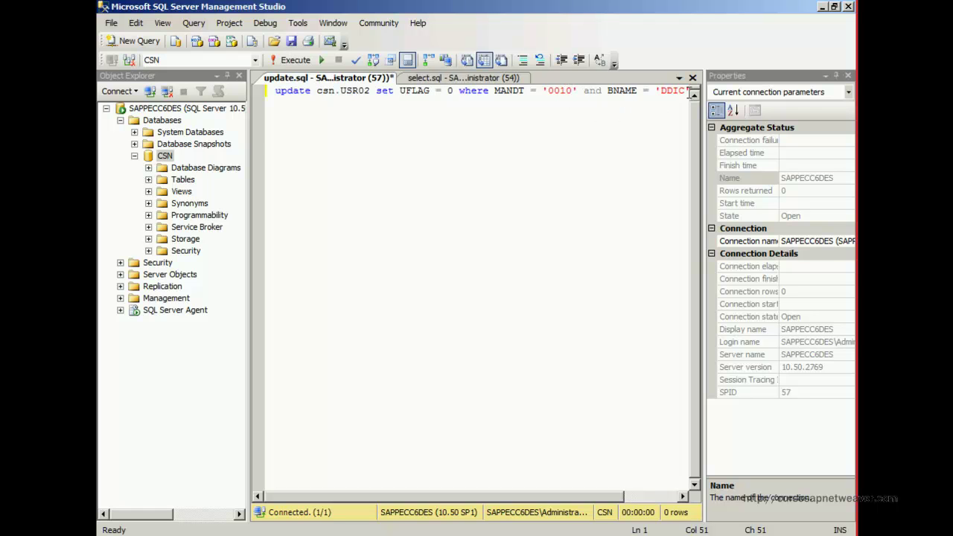
left_click_drag(686, 90, 663, 95)
type("SAP*")
left_click_drag(706, 205, 738, 205)
type("'")
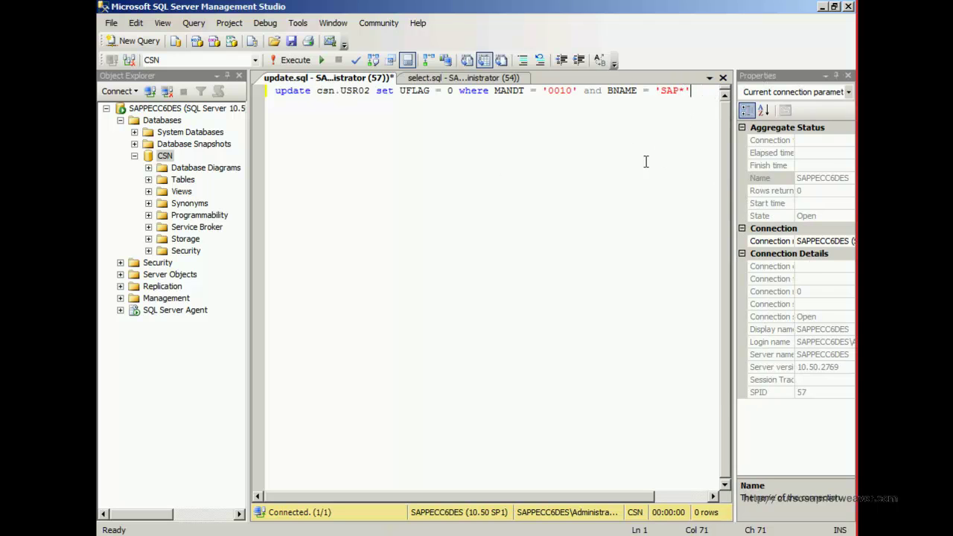
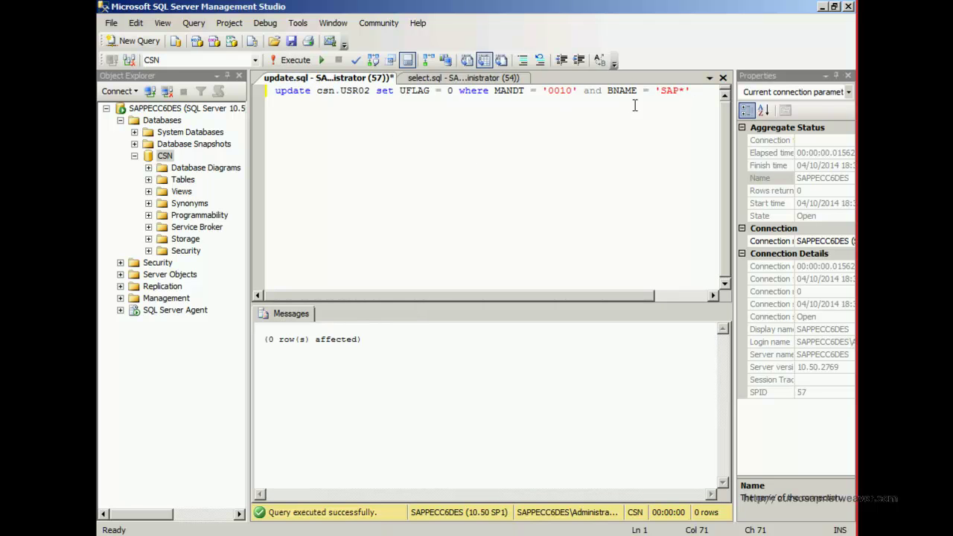
Step: Run the SAP* UFLAG reset with MANDT='000', then rerun the select.sql query to verify
left_click(567, 90)
key("BackSpace")
left_click(292, 60)
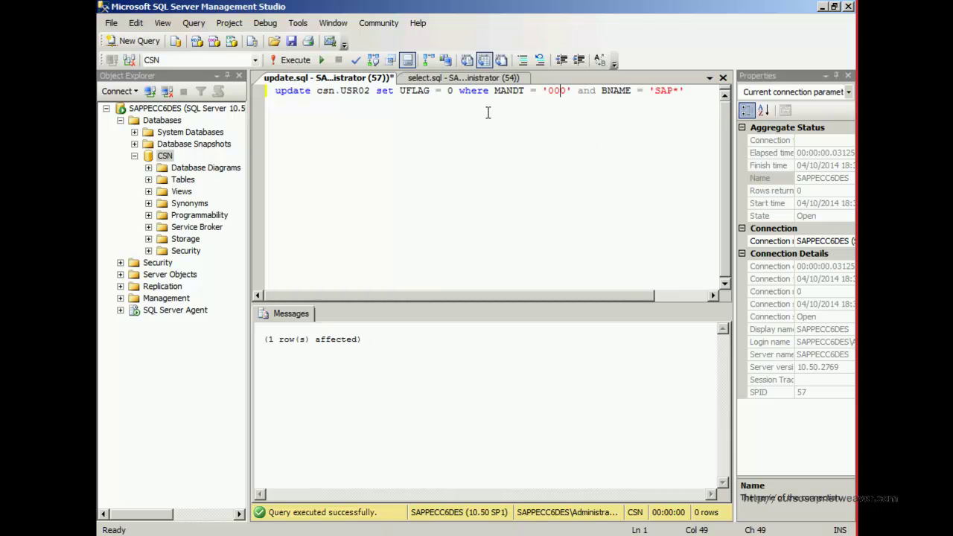
left_click(462, 78)
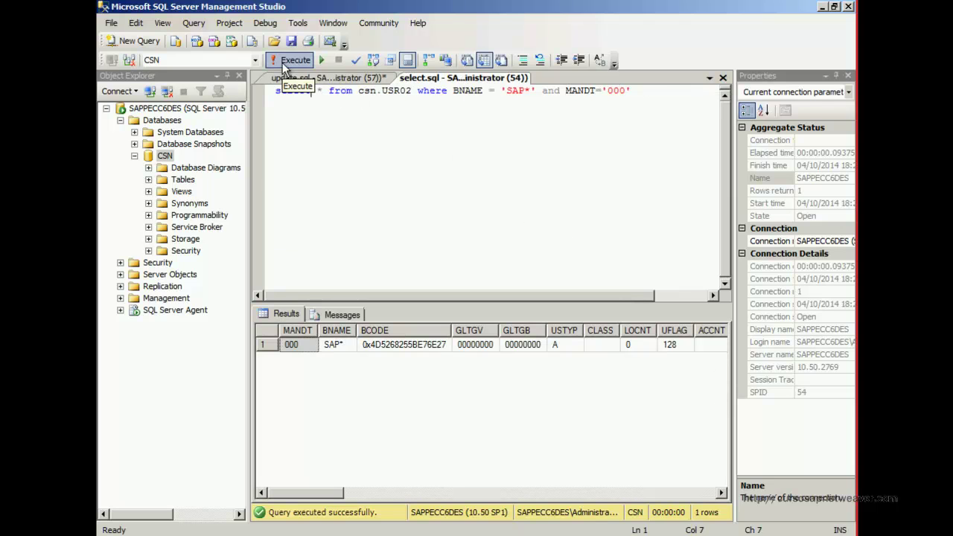
left_click(292, 60)
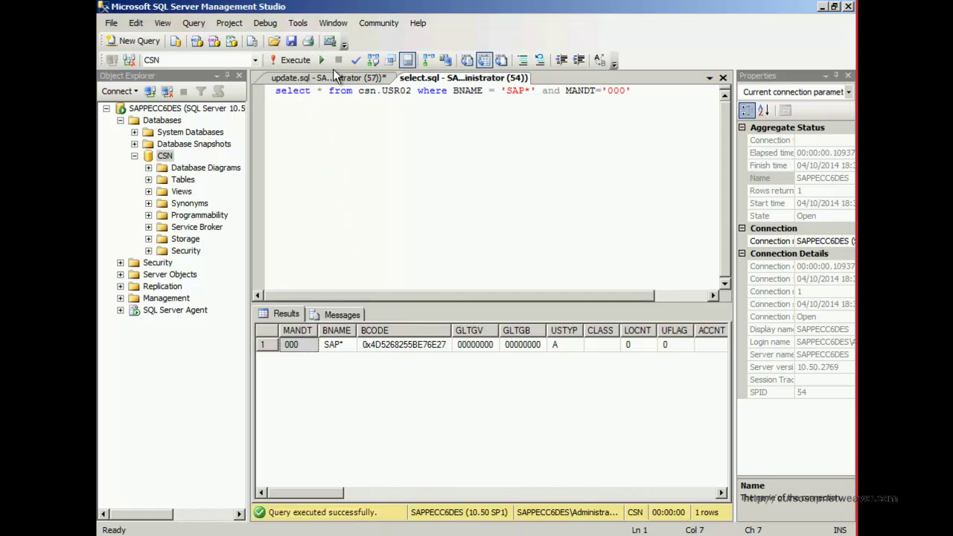
Step: Open delete.sql and append and MANDT='000' to the SAP* delete query
left_click(272, 42)
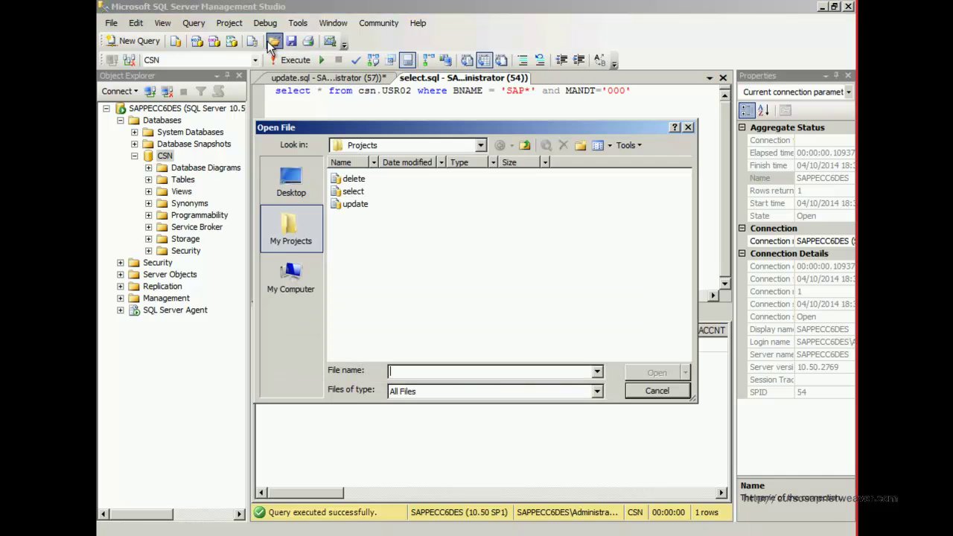
double_click(338, 183)
left_click(361, 123)
left_click(530, 91)
left_click_drag(530, 91, 274, 92)
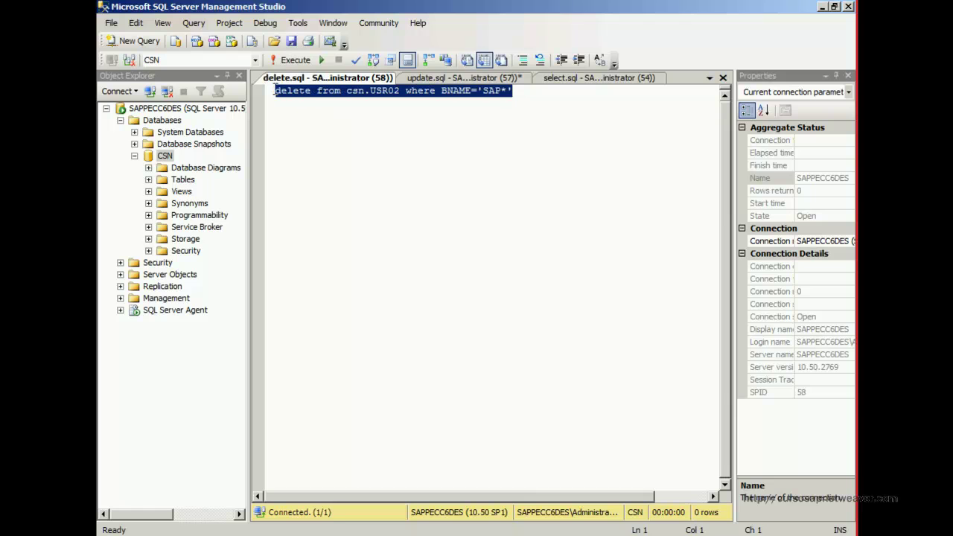
left_click(349, 98)
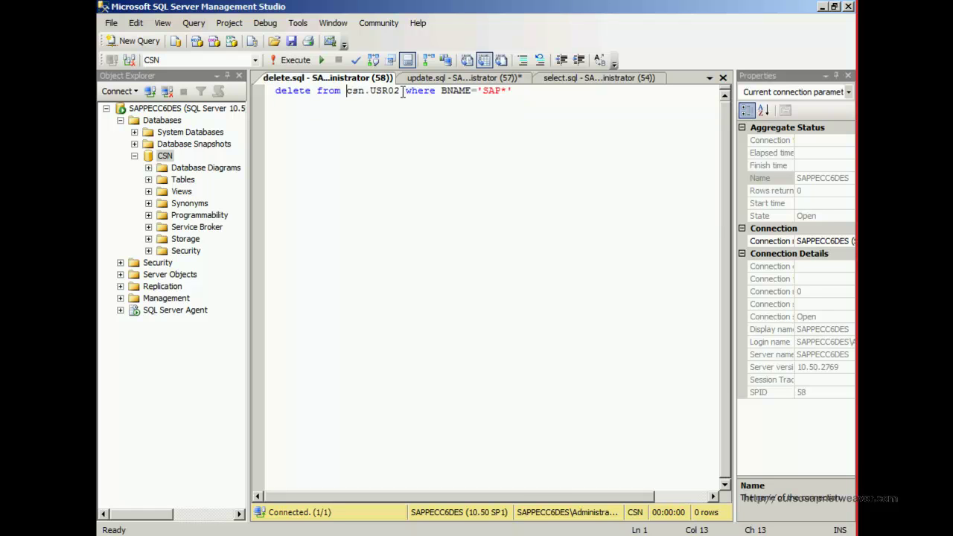
left_click_drag(401, 91, 374, 99)
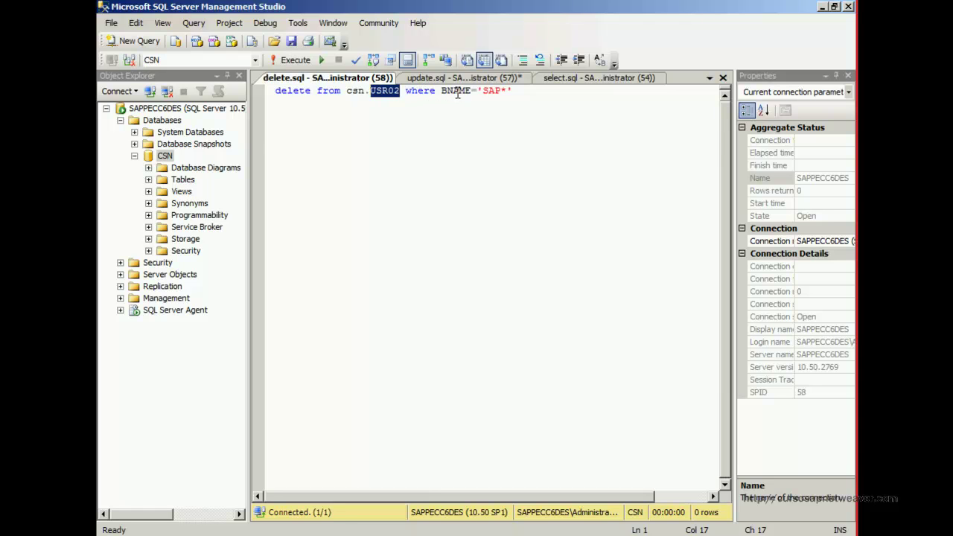
left_click(530, 93)
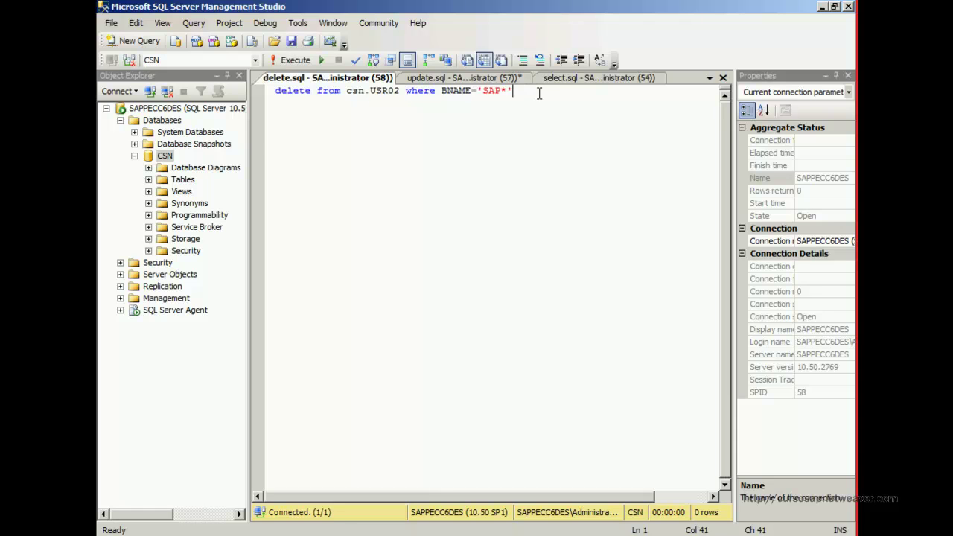
type("and")
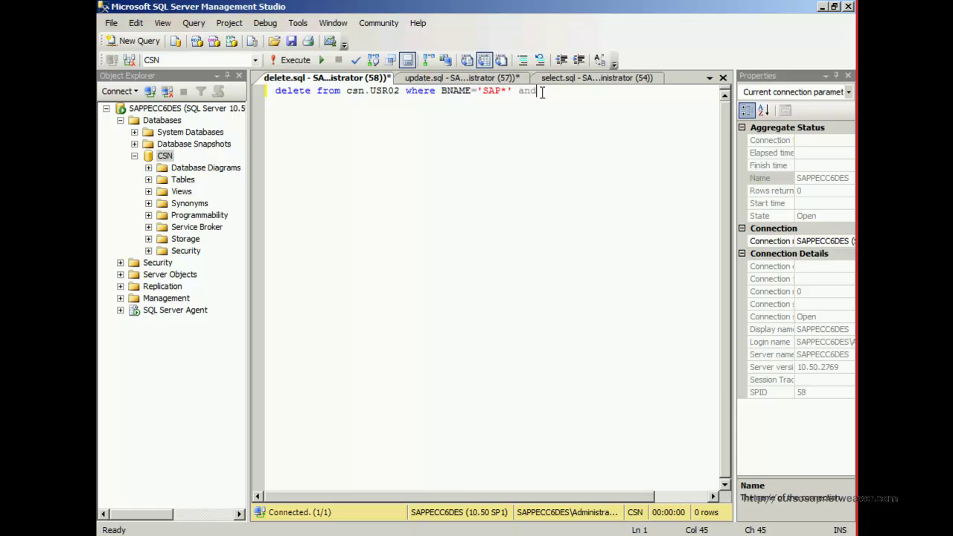
type(" MAND")
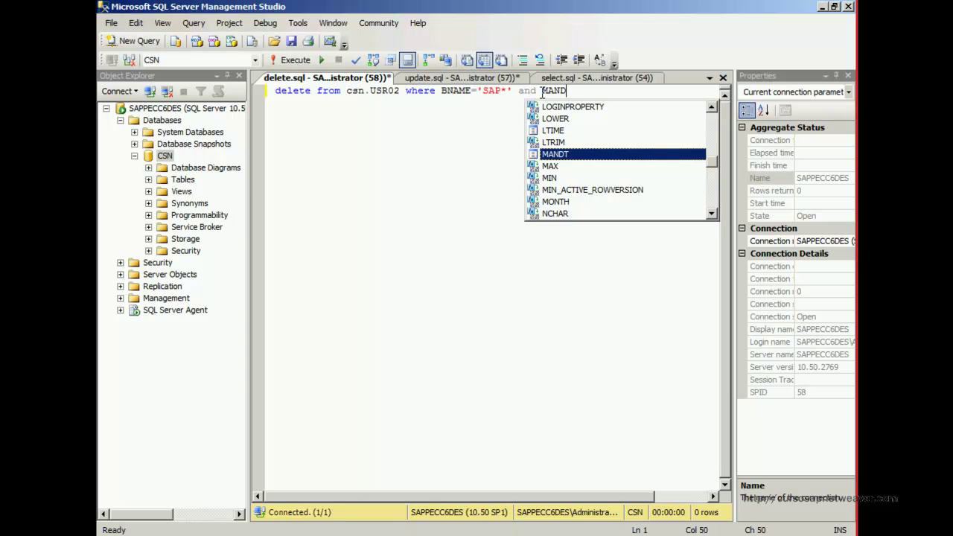
type("T=")
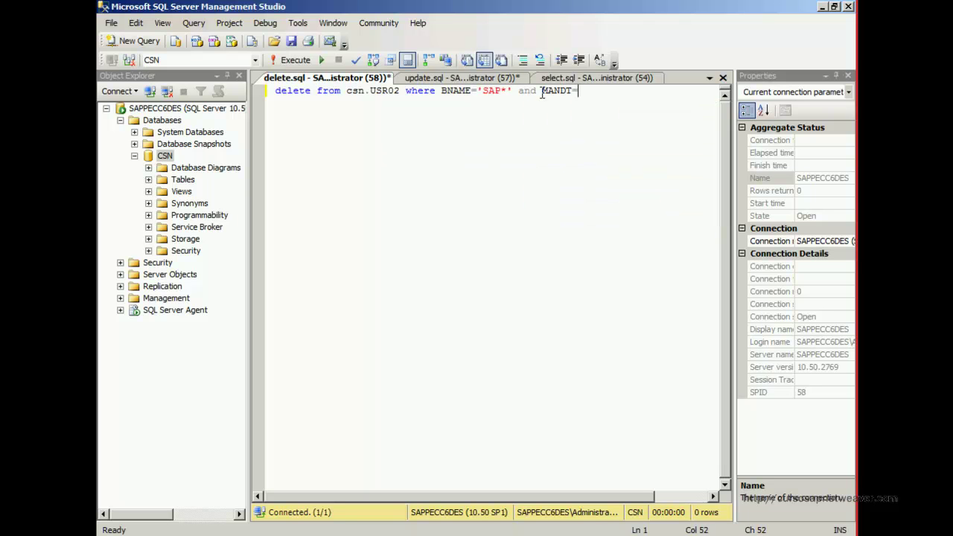
type("'000'")
Step: Execute the delete, then rerun the select to confirm SAP* no longer exists in client 000
left_click(293, 60)
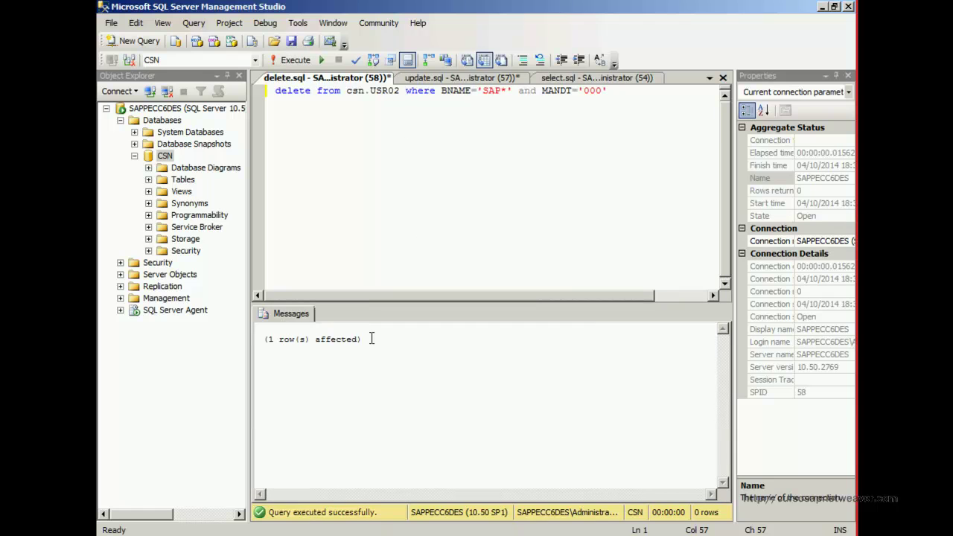
left_click(563, 84)
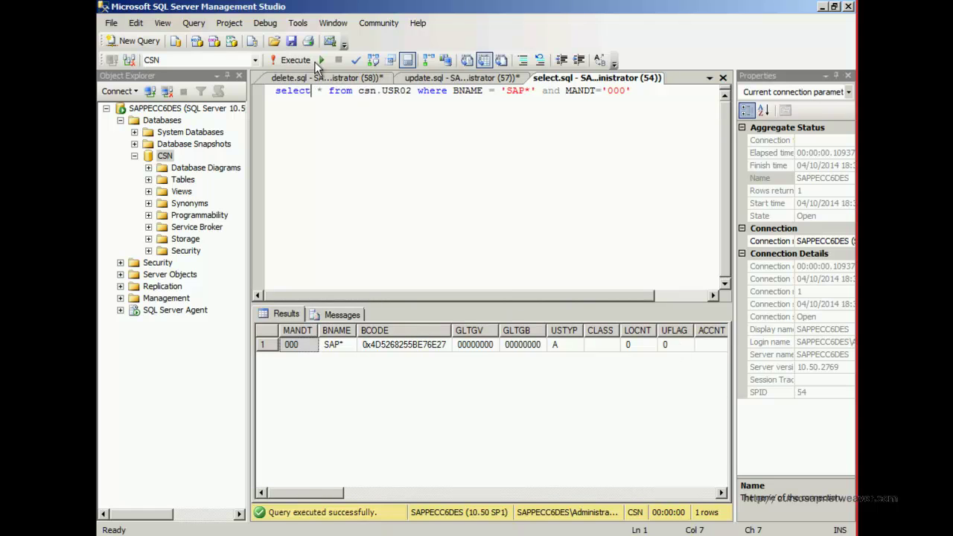
left_click(316, 64)
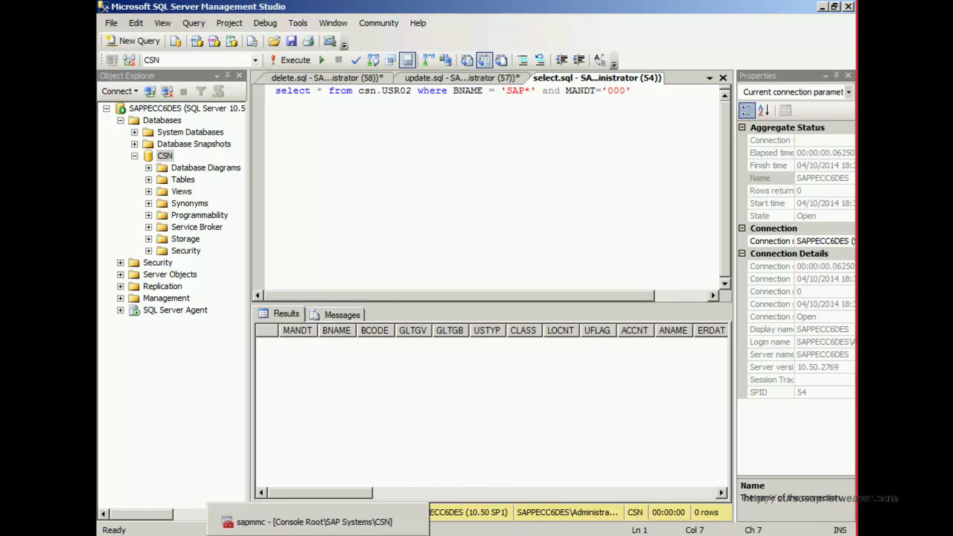
Step: Start the CSN system in SAP Management Console with a 300-second timeout and refresh its status
left_click(314, 522)
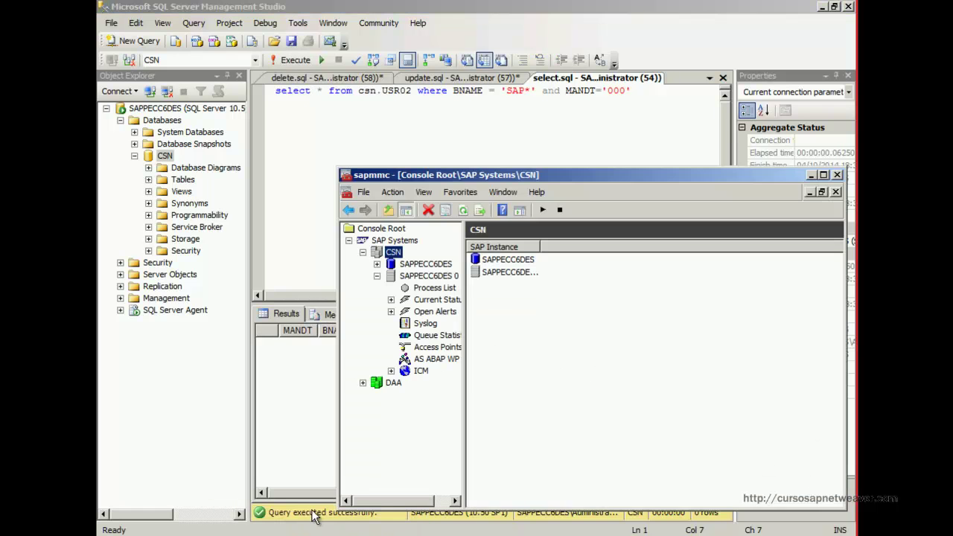
right_click(377, 255)
left_click(402, 258)
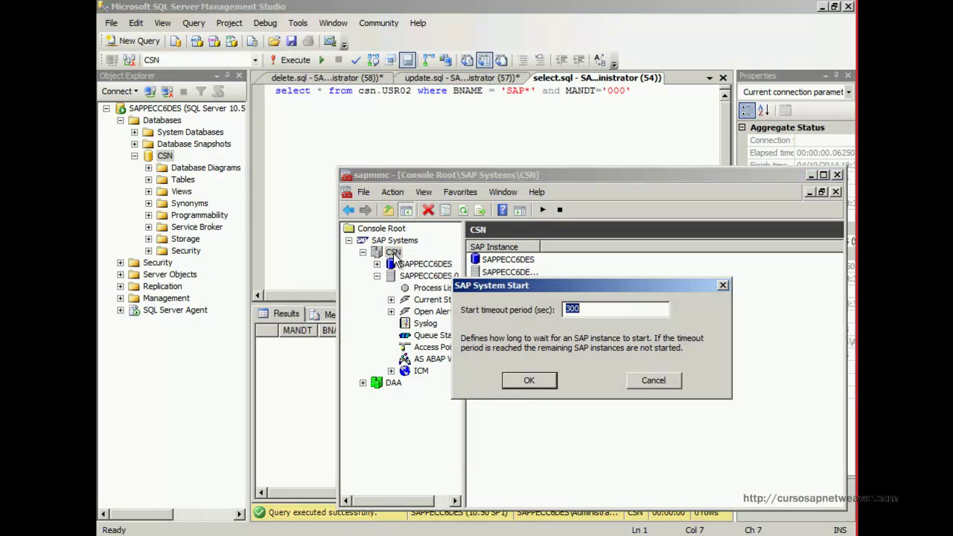
left_click(529, 380)
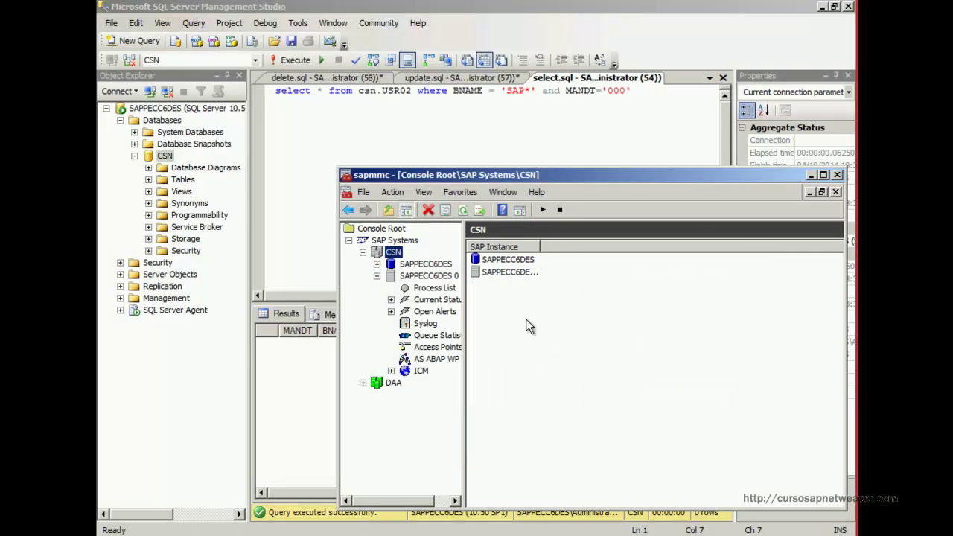
left_click(464, 210)
Step: Log on to SAP ECC 6.0 DES as sap* in client 000 and check the system details
left_click(461, 212)
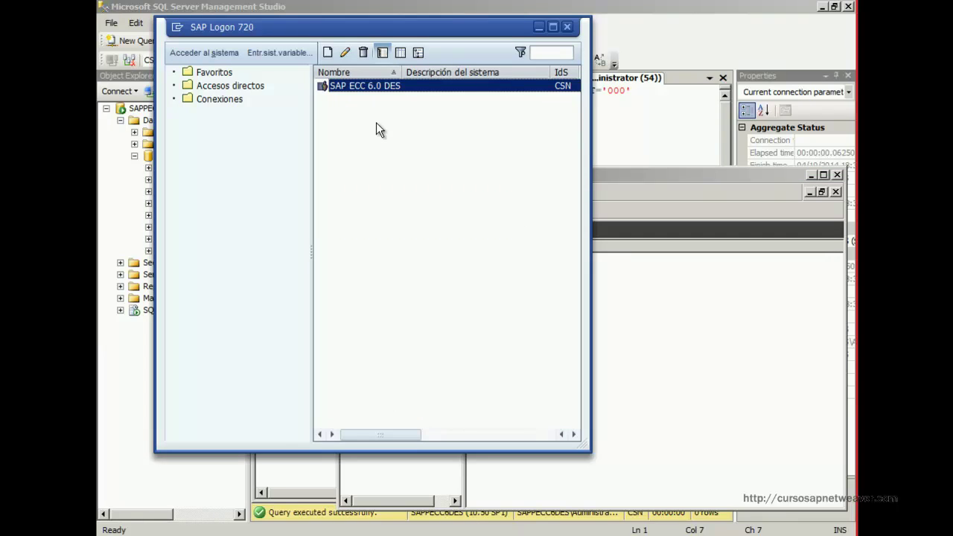
key("Return")
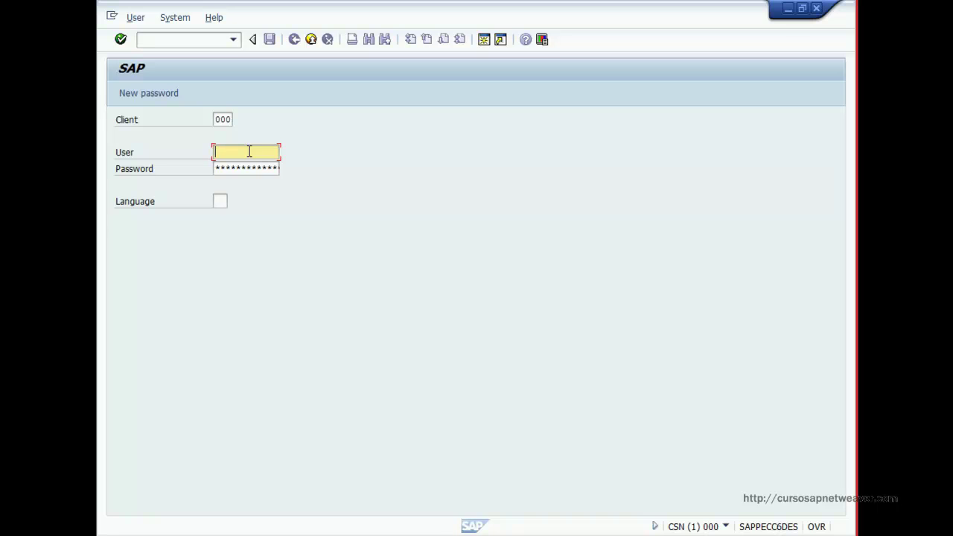
type("sap*")
key("Tab")
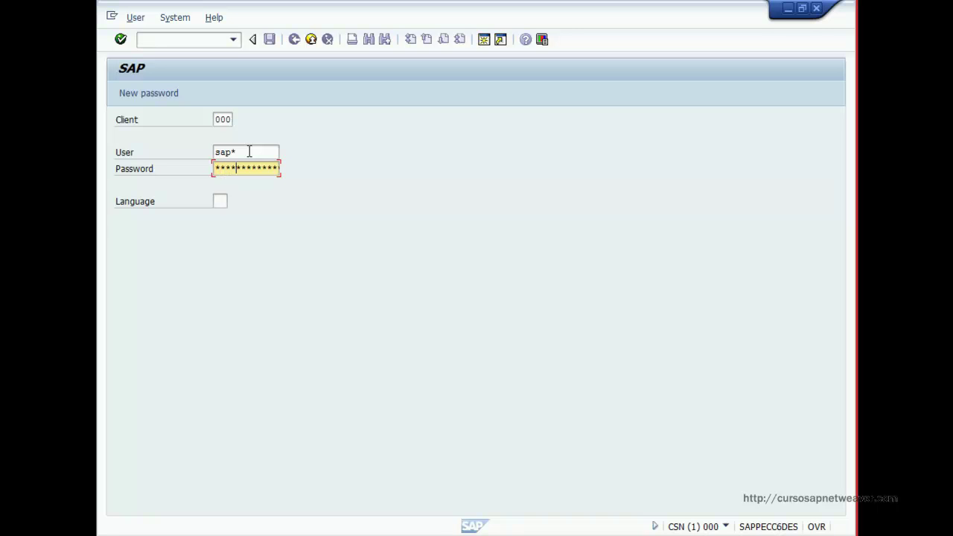
key("Return")
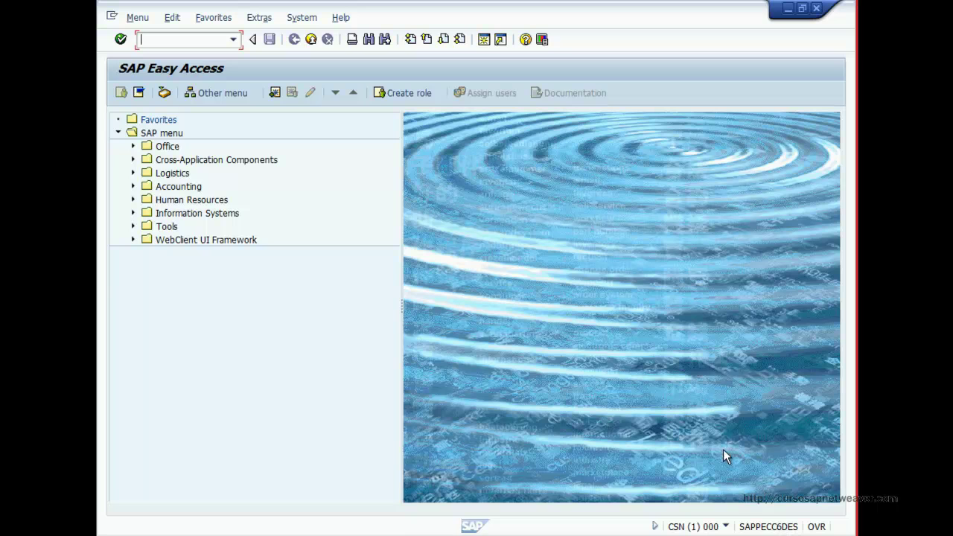
left_click(726, 526)
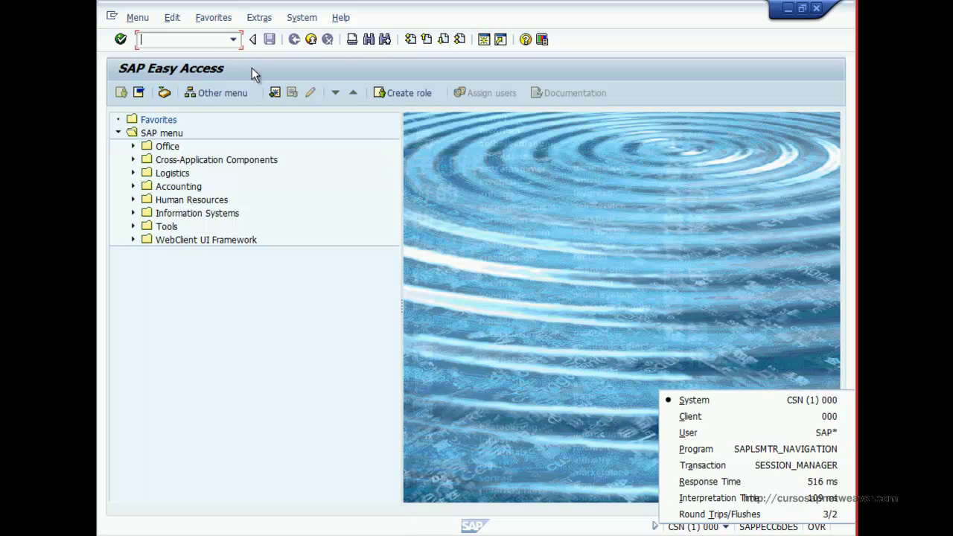
left_click(210, 39)
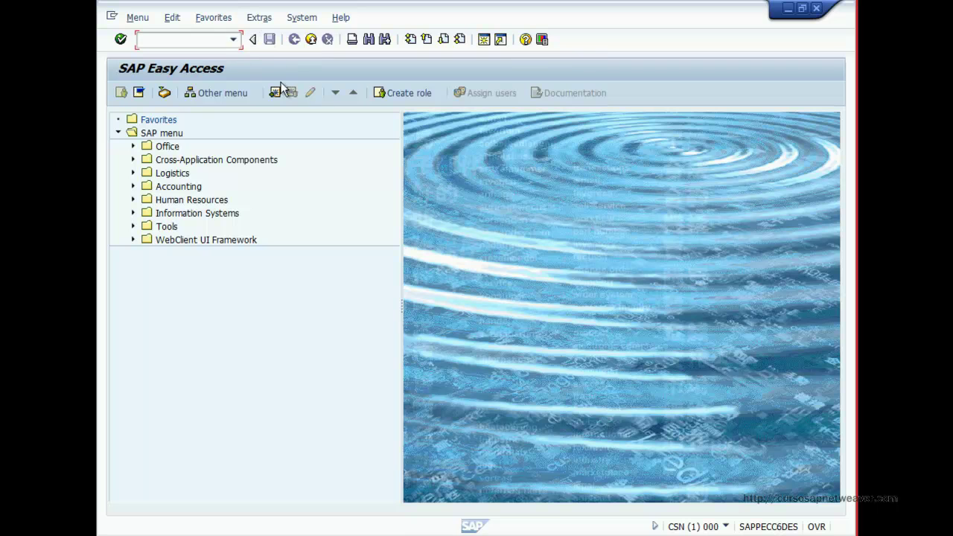
Step: Check that DEFAULT.PFL has login/no_automatic_user_sapstar=0, then return to SAP Easy Access
left_click(350, 520)
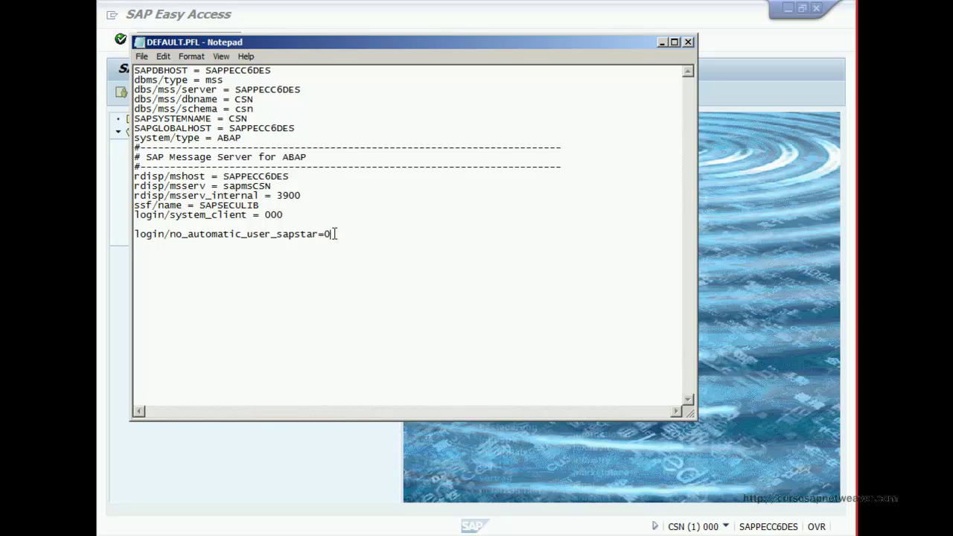
left_click_drag(332, 234, 326, 234)
left_click(337, 234)
left_click(456, 457)
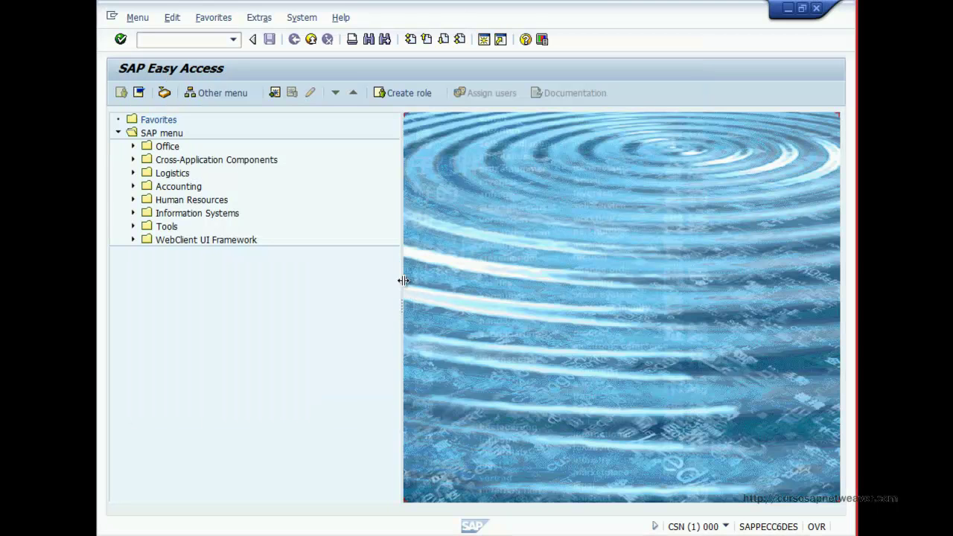
Step: Narrow the SAP menu tree pane, glance at SSMS, return to SAP Easy Access and close it
left_click_drag(401, 273, 356, 277)
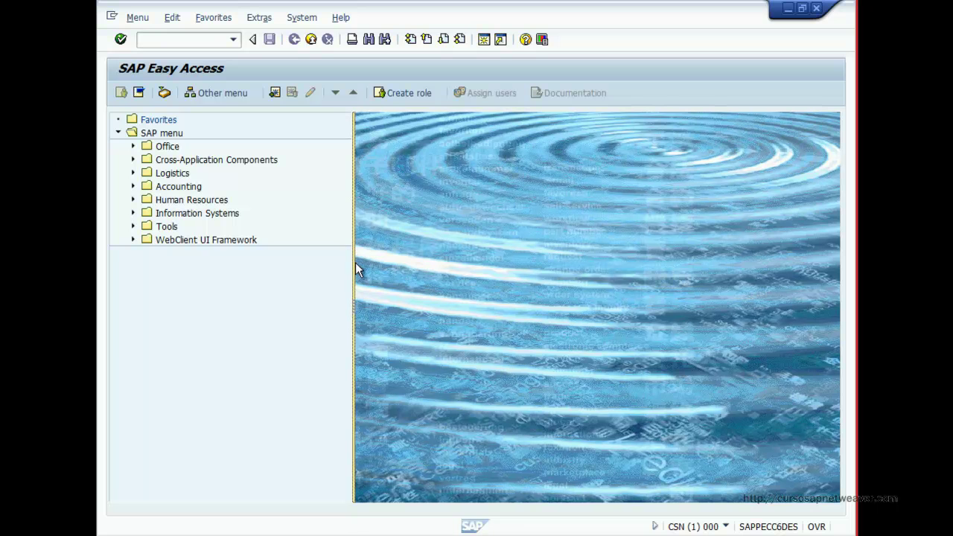
left_click(429, 533)
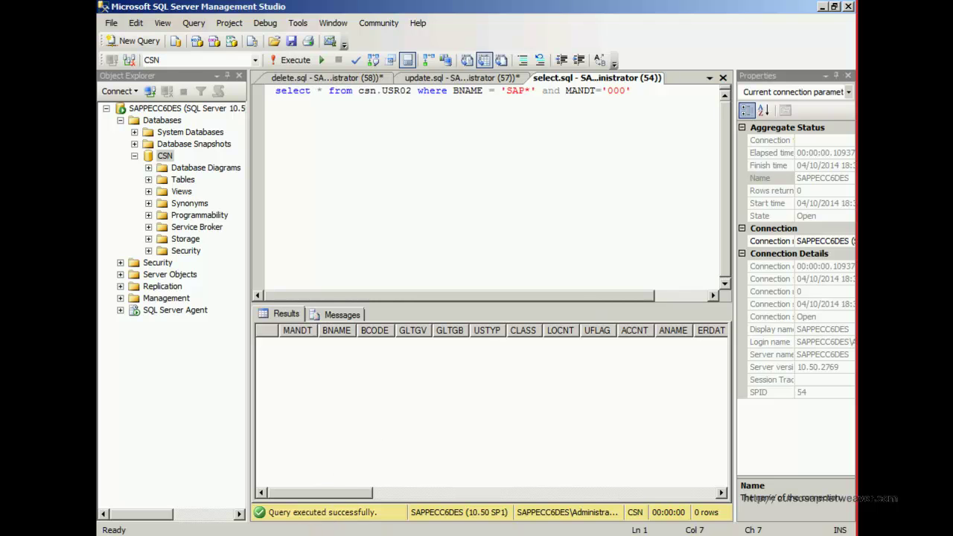
left_click(283, 526)
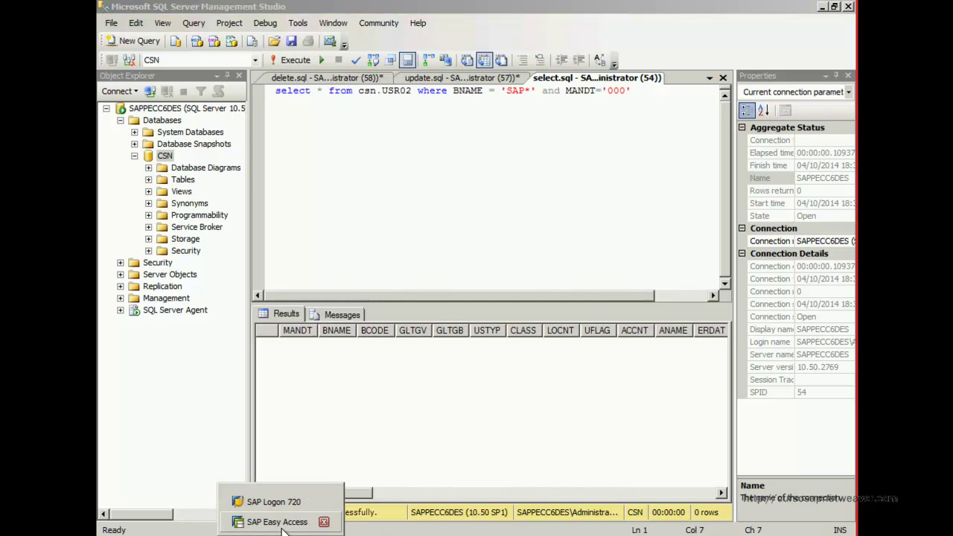
left_click(282, 524)
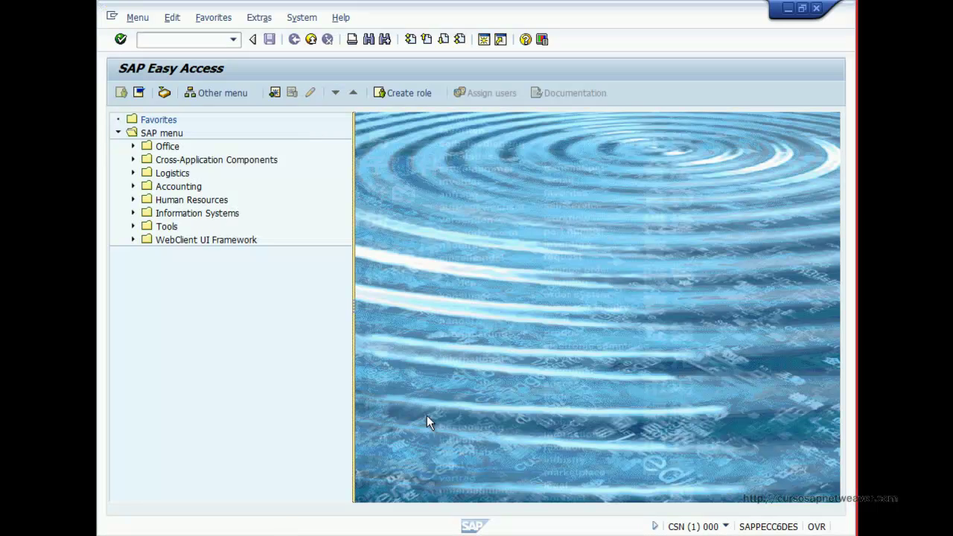
left_click(816, 8)
Step: Log off, log back on to client 000 as DDIC with its password, and enter su01
left_click(260, 273)
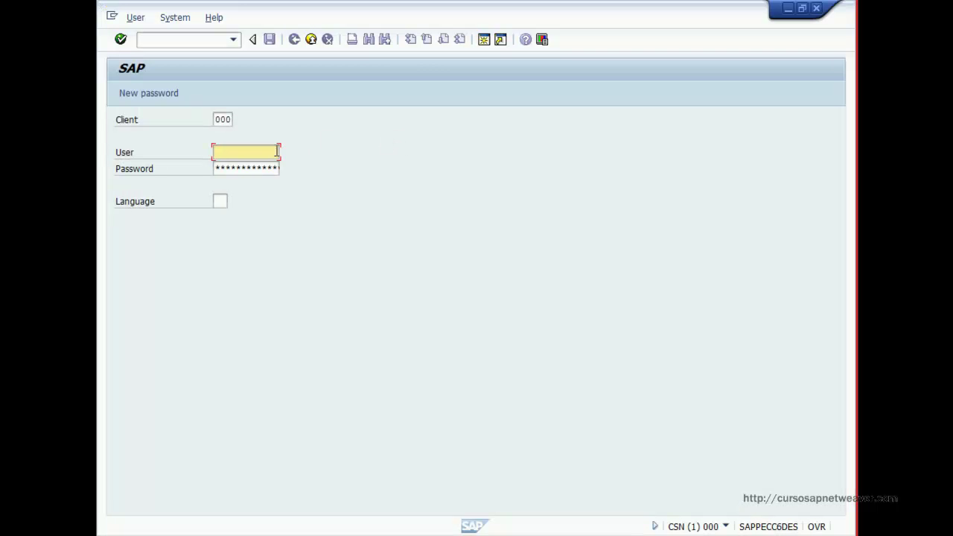
type("ddic")
key("Tab")
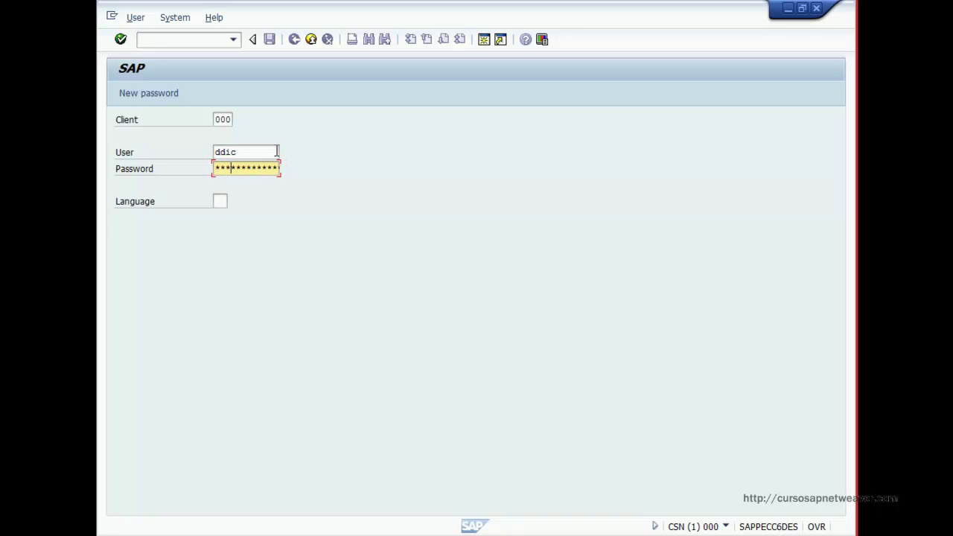
key("Return")
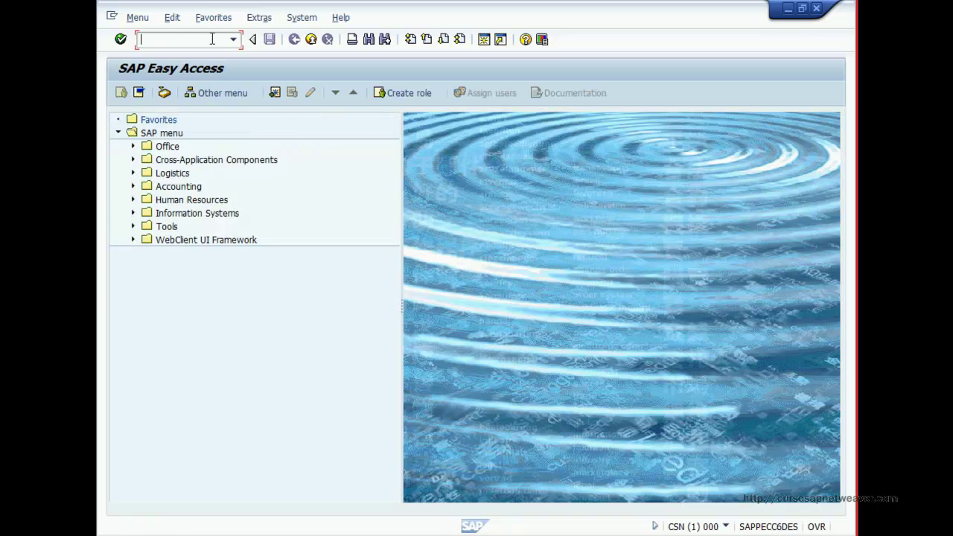
type("su01")
Step: Start creating user SAP* in User Maintenance (SU01)
left_click(122, 41)
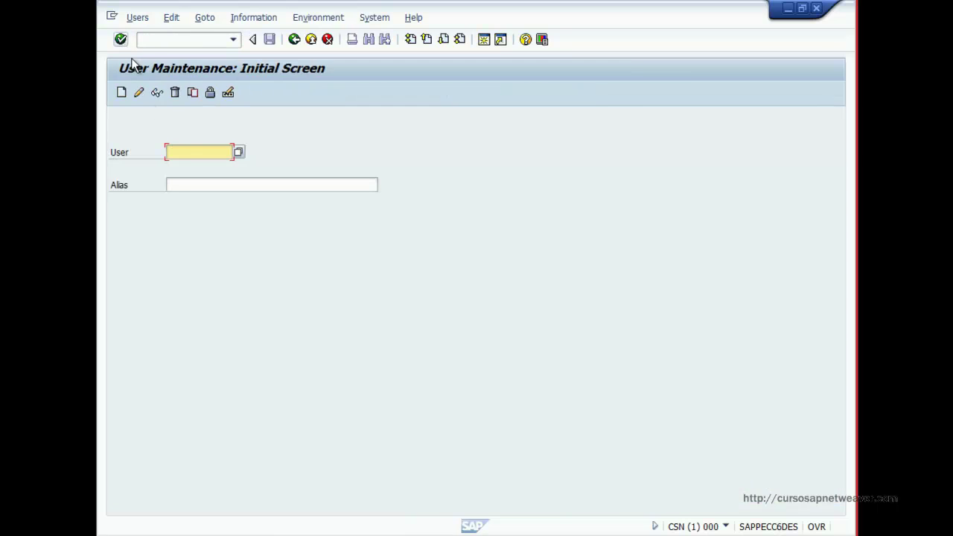
type("SAP")
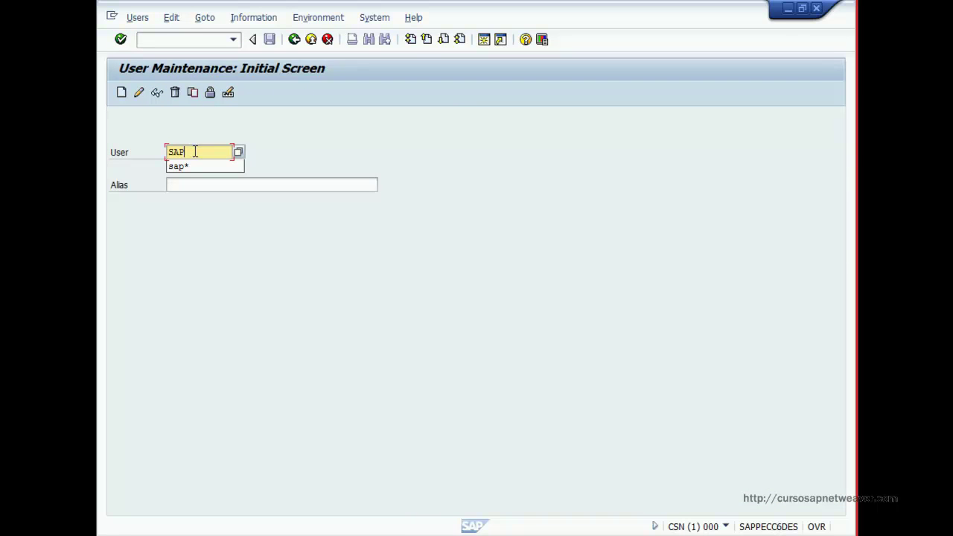
type("*")
key("Escape")
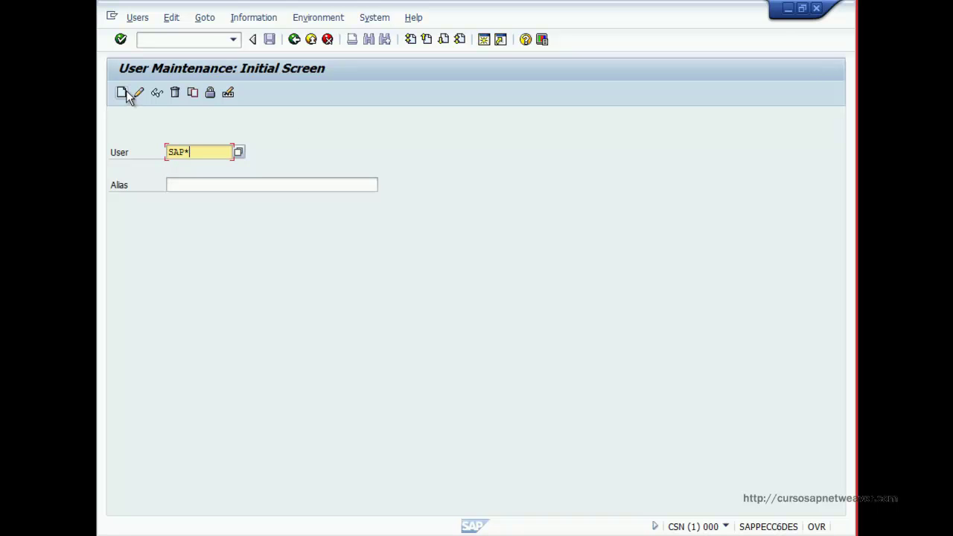
left_click(122, 94)
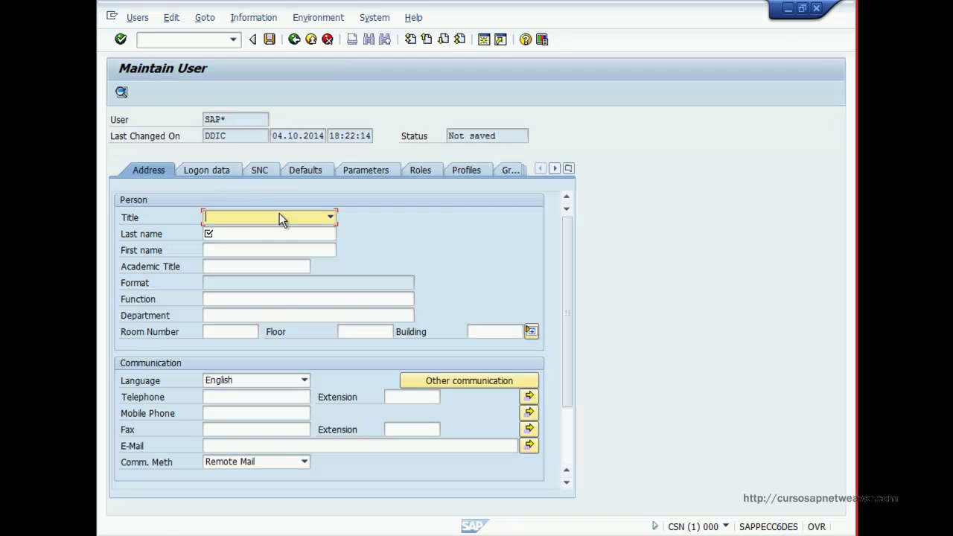
Step: Enter and repeat the initial password on the user's Logon data
left_click(233, 234)
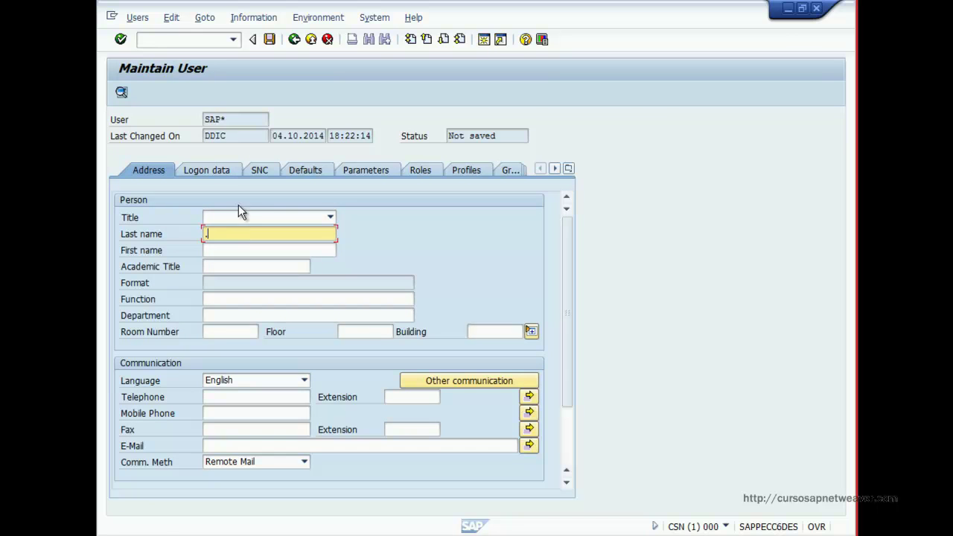
left_click(217, 169)
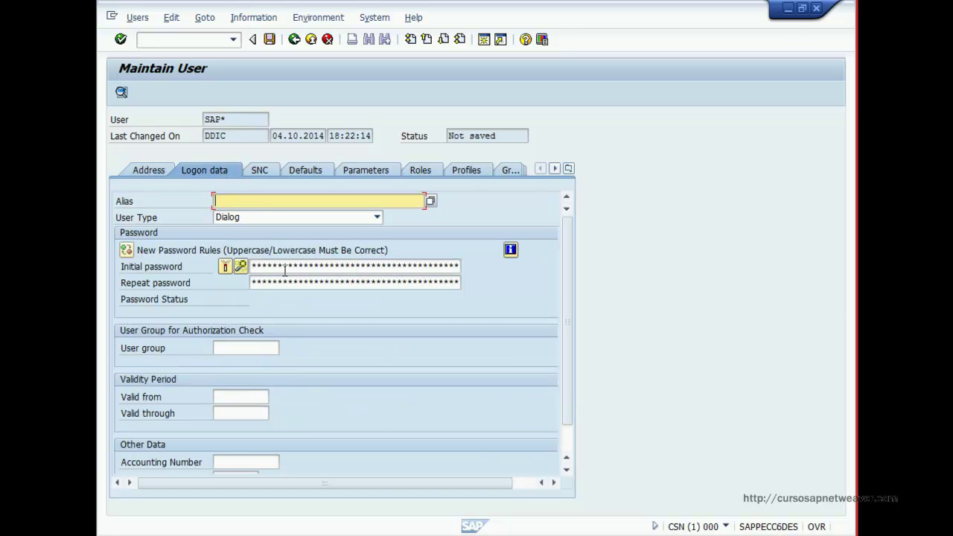
left_click(284, 267)
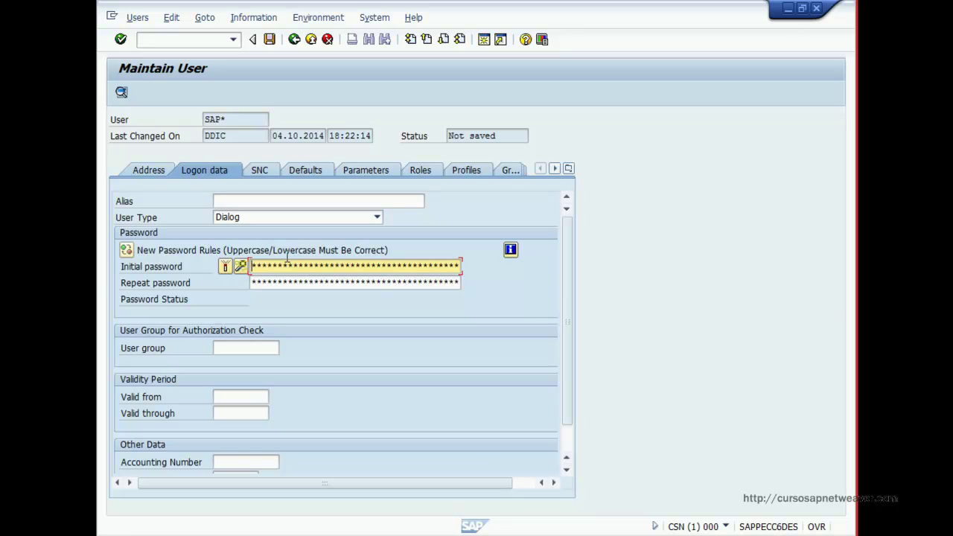
key("Tab")
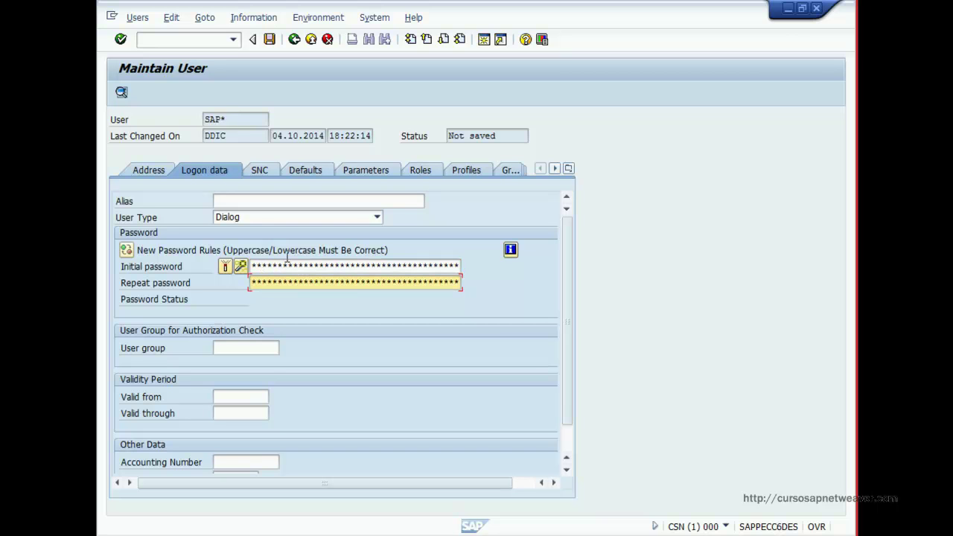
Step: Assign the SAP_ALL profile and save the new SAP* user
left_click(476, 172)
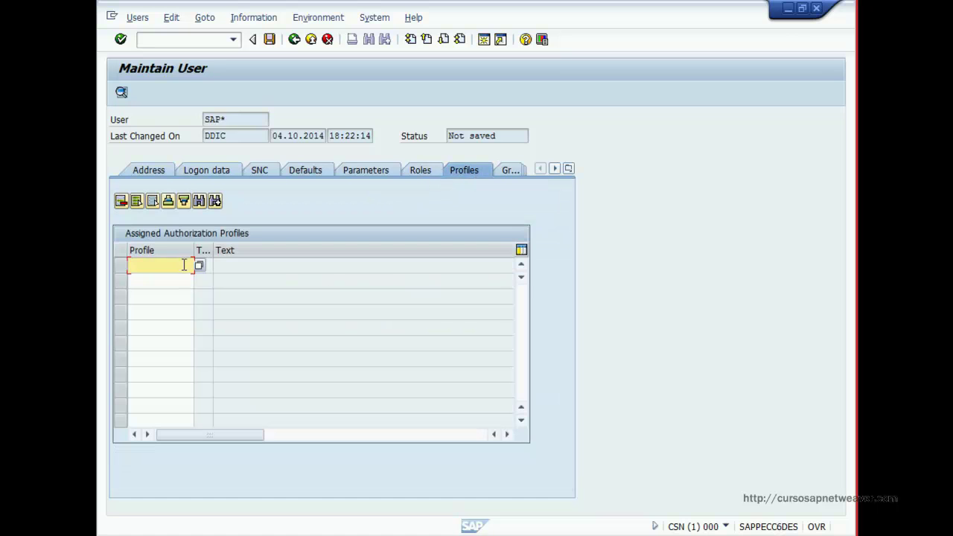
type("sap")
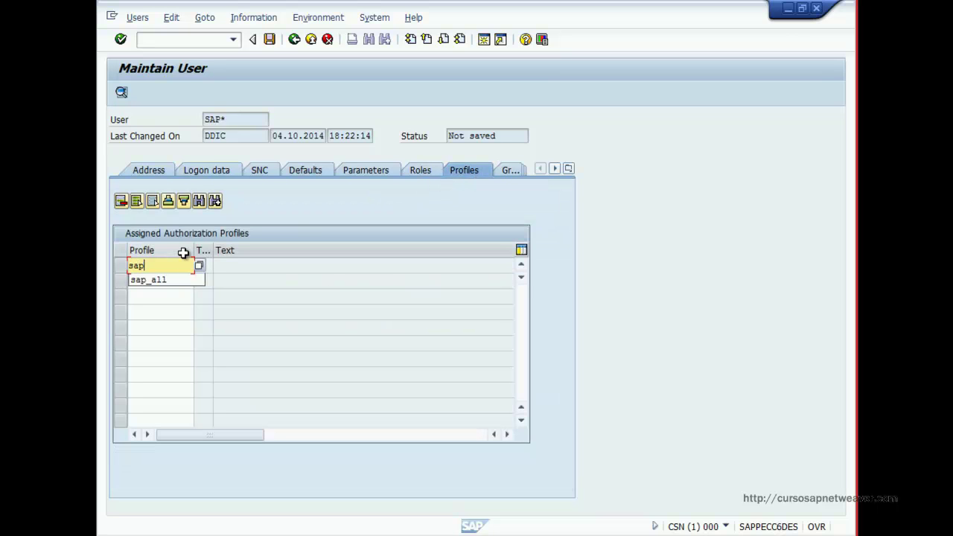
type("_all")
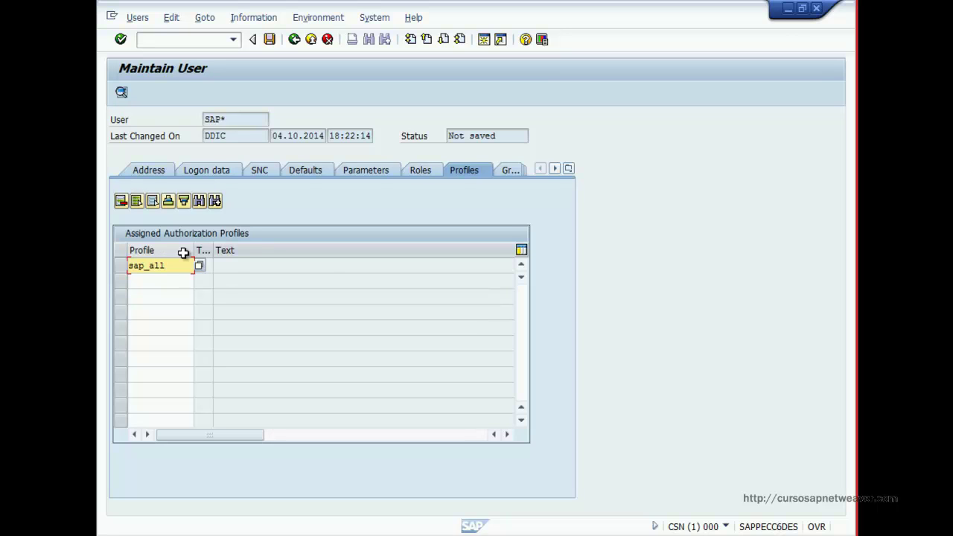
key("Return")
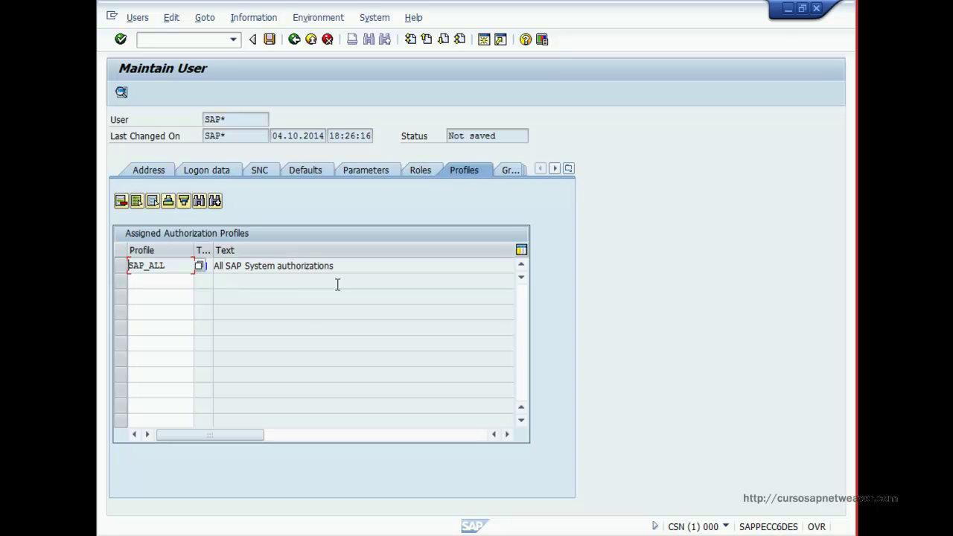
left_click(272, 40)
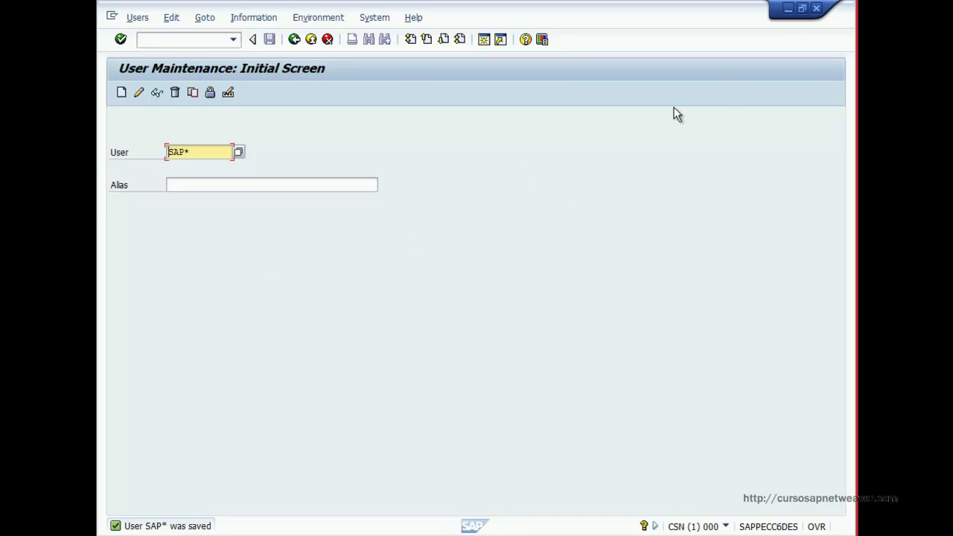
Step: Log off and close SAP GUI, returning to the SAP* select query in SSMS
left_click(817, 8)
left_click(250, 273)
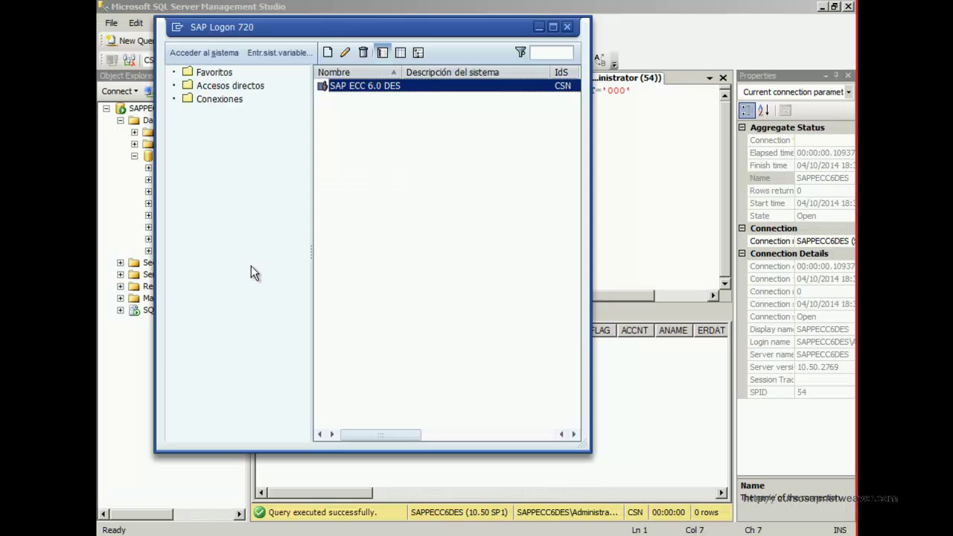
left_click(553, 461)
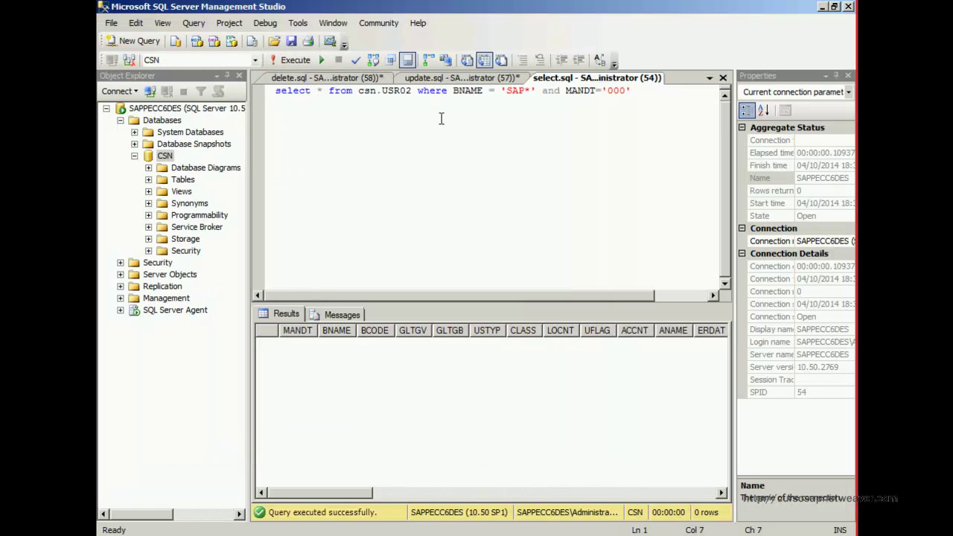
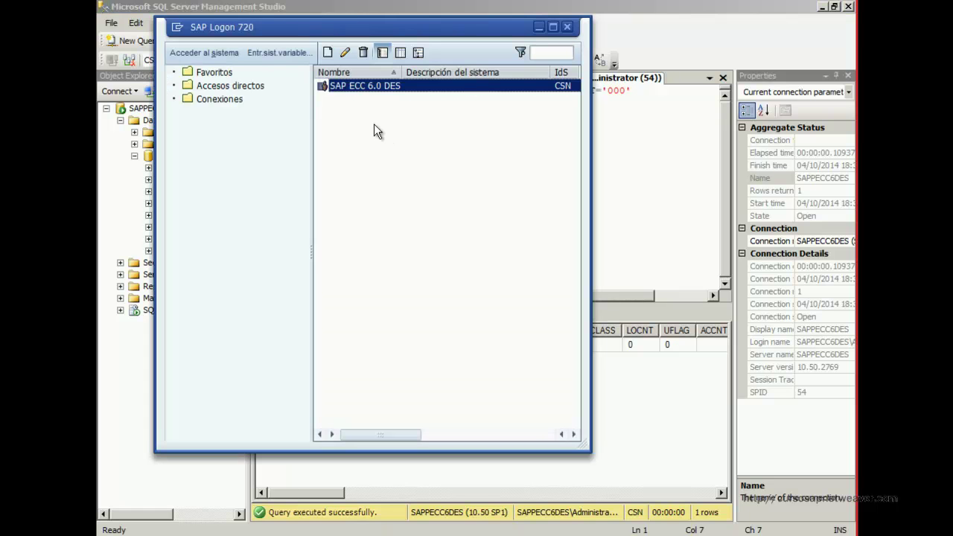
Step: Open the SAP ECC 6.0 DES logon and enter sap* as the user, moving on to the password field
double_click(332, 86)
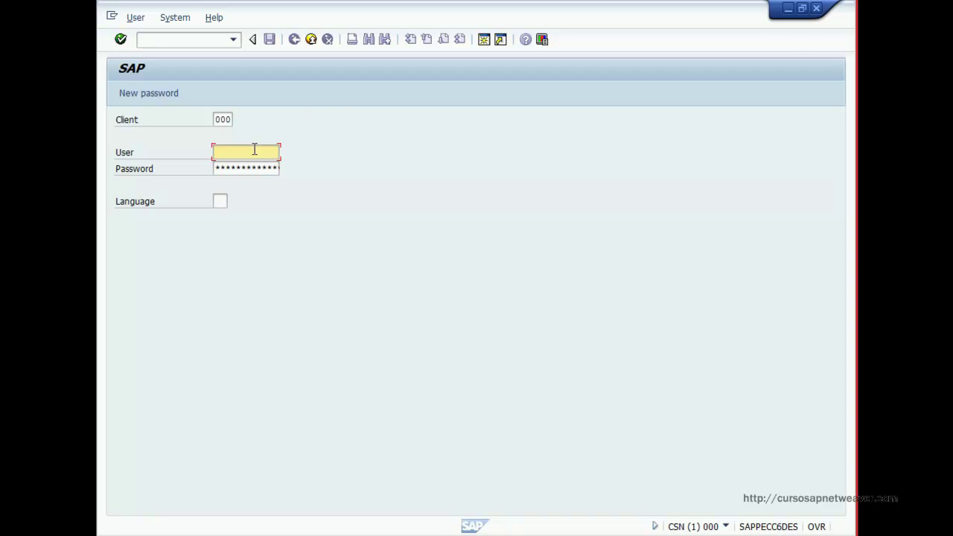
type("sap*")
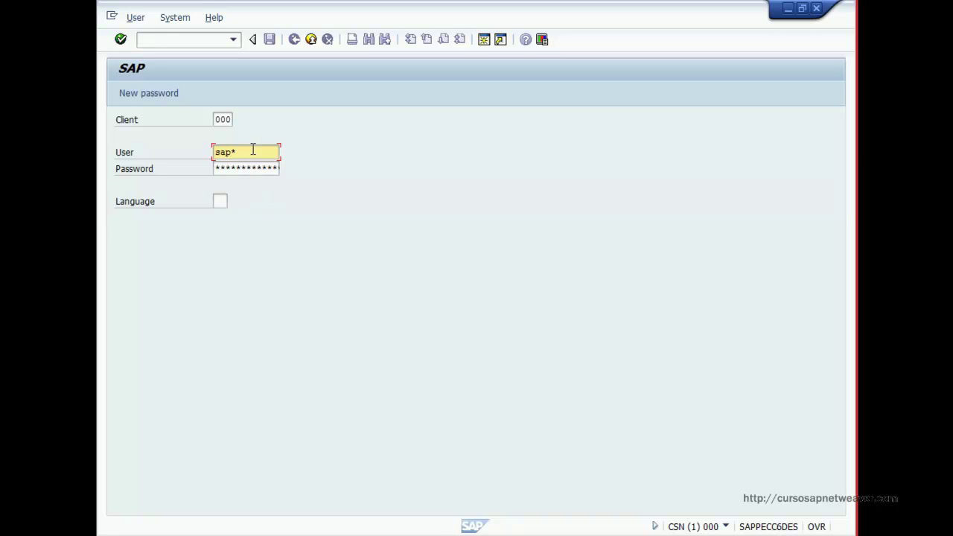
key("Tab")
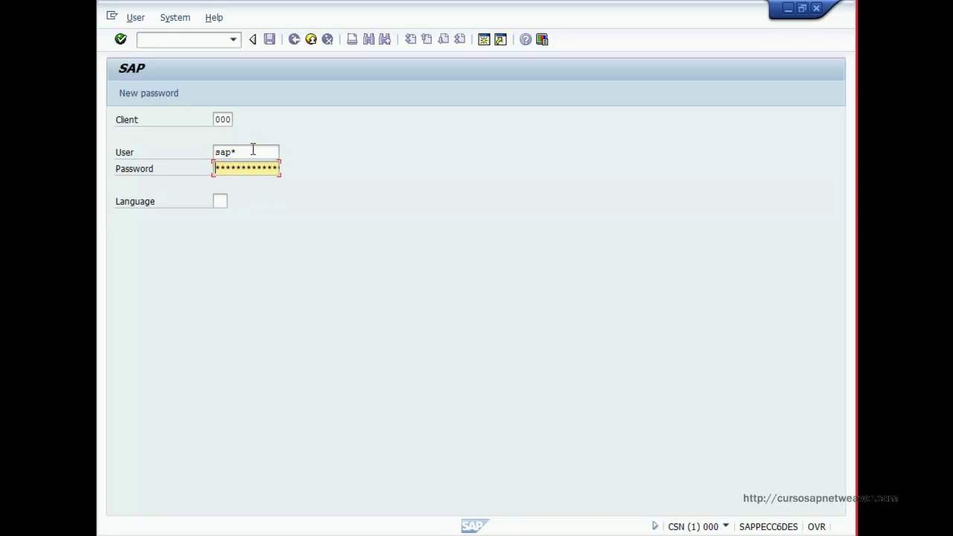
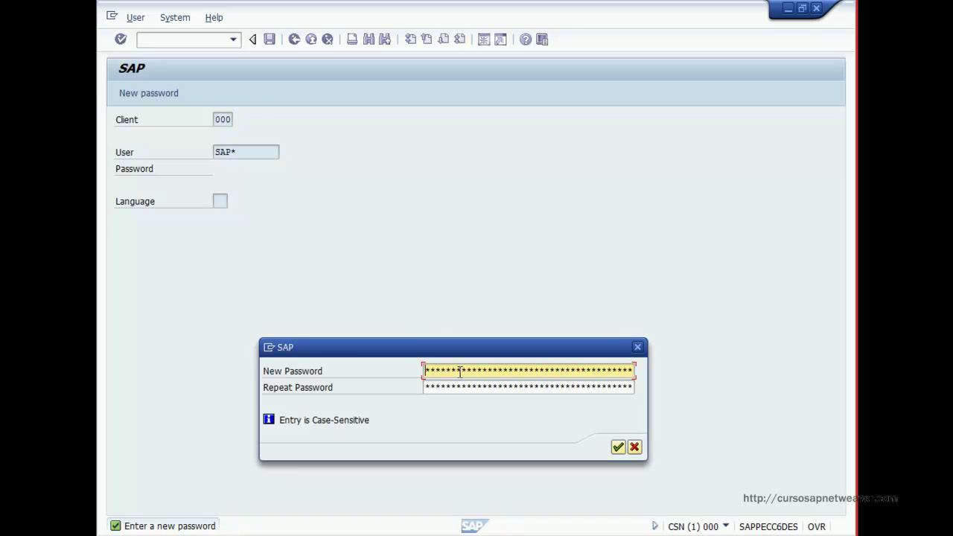
Step: Enter and repeat the new SAP* password, then confirm it to log on to SAP Easy Access
type("********")
key("Tab")
type("***")
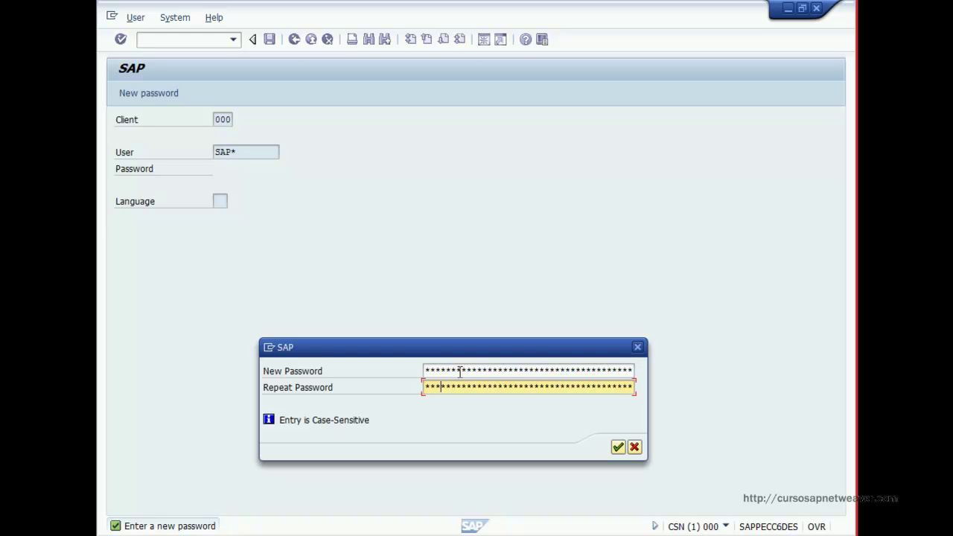
type("******")
key("Return")
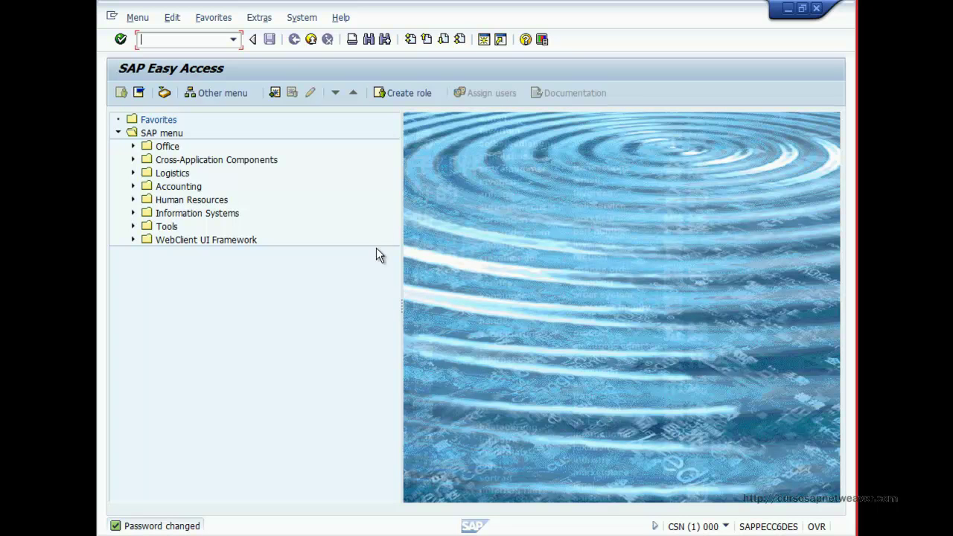
left_click(727, 527)
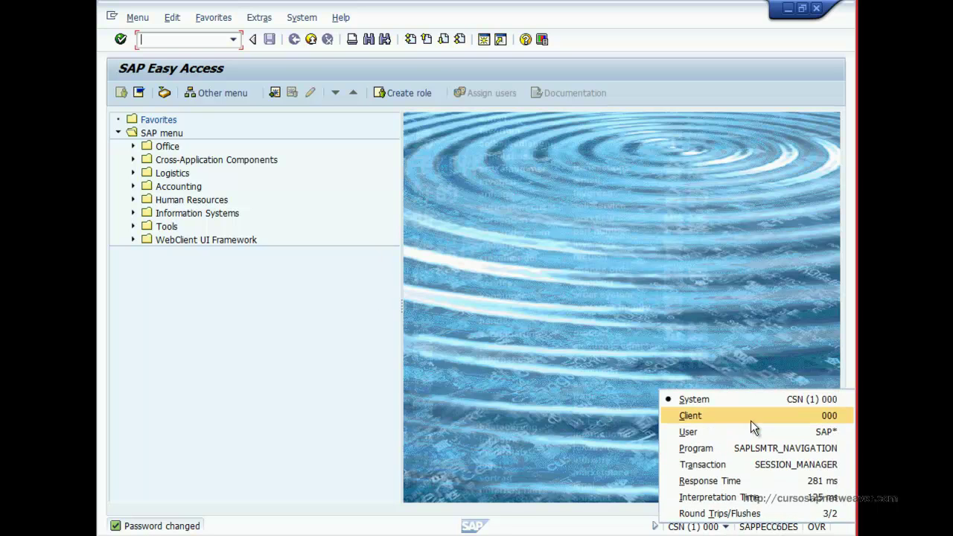
left_click(782, 173)
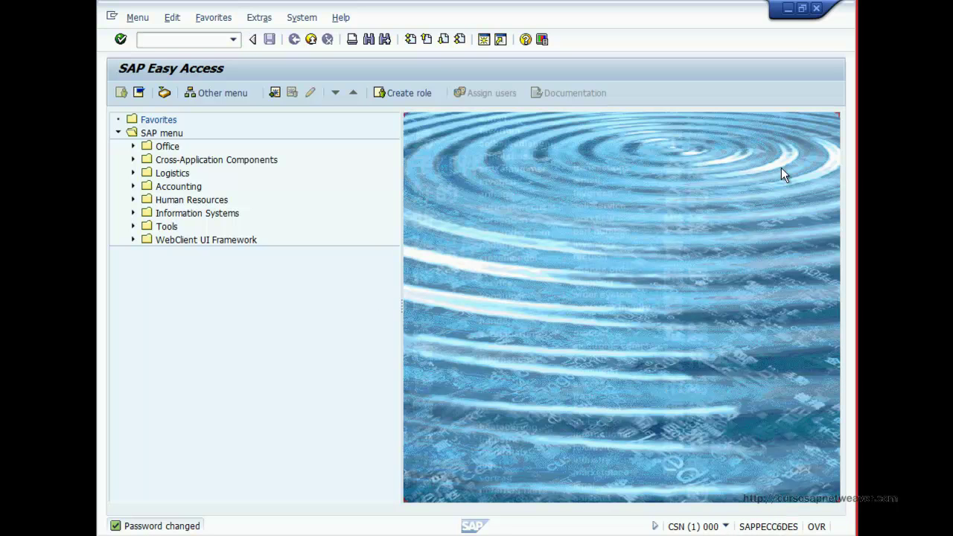
left_click(817, 7)
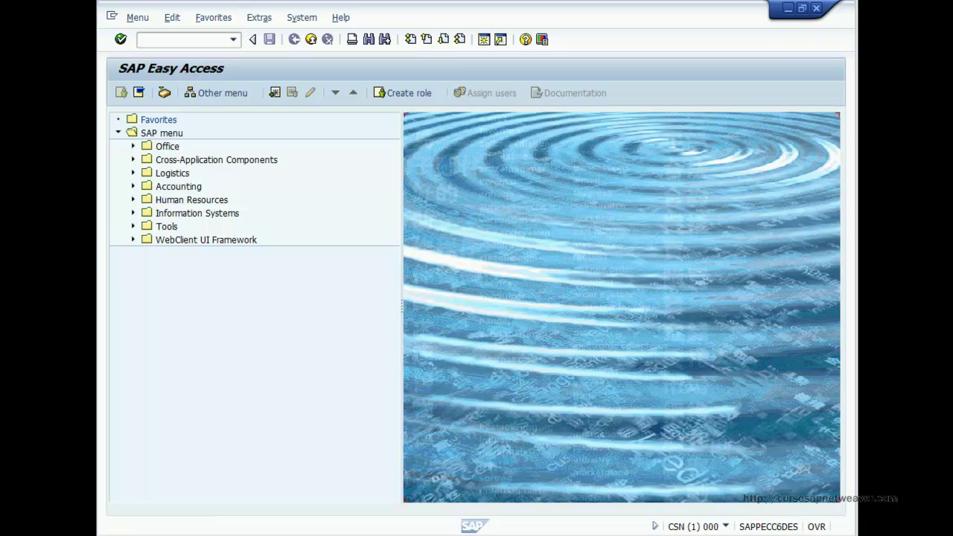